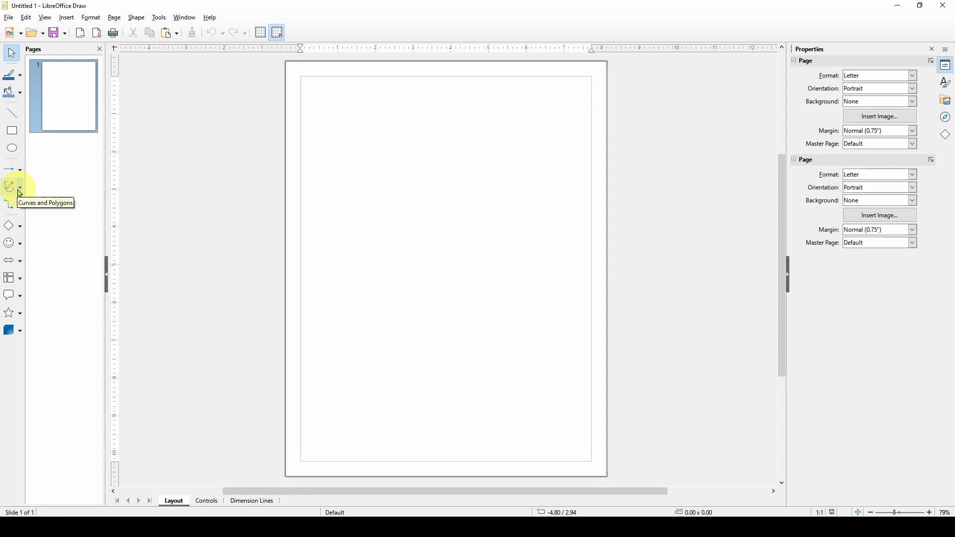
pyautogui.click(21, 209)
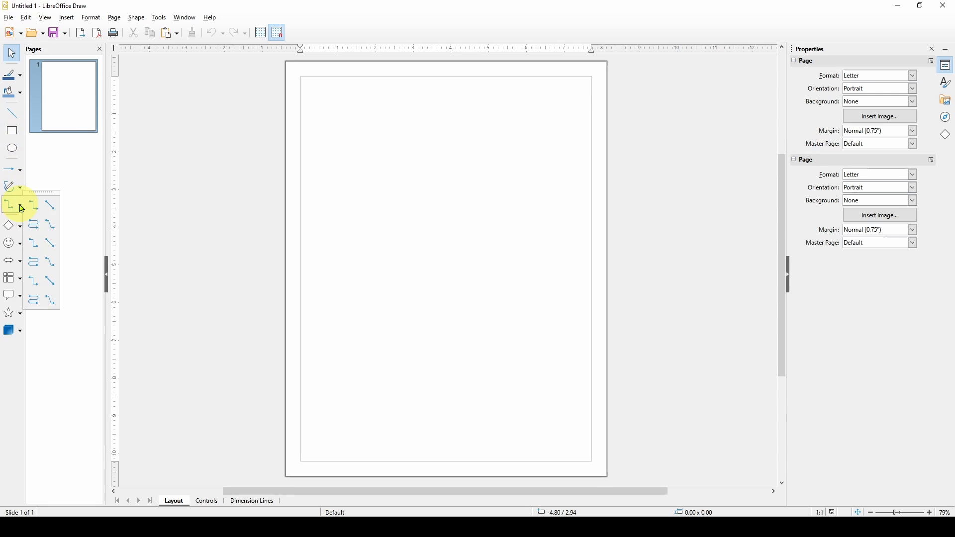
pyautogui.click(20, 227)
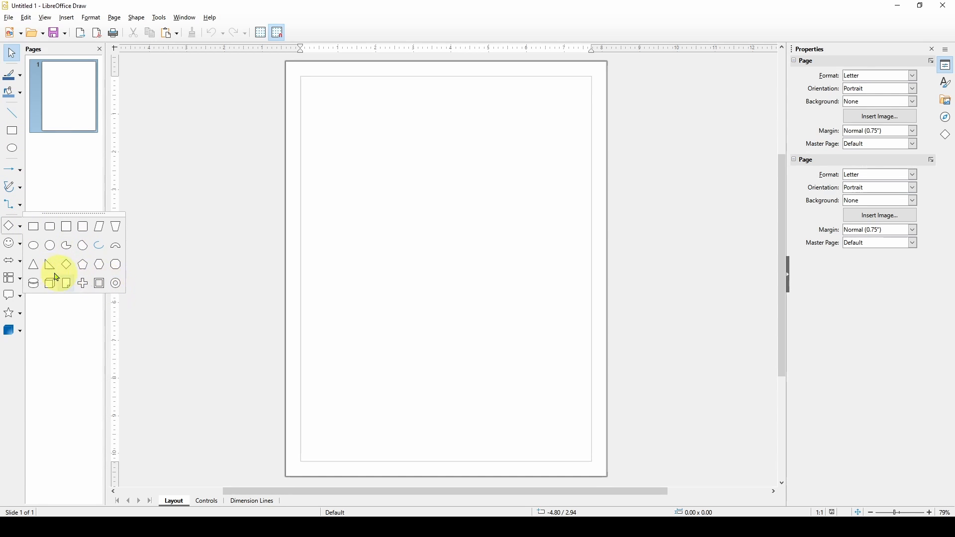
pyautogui.click(11, 244)
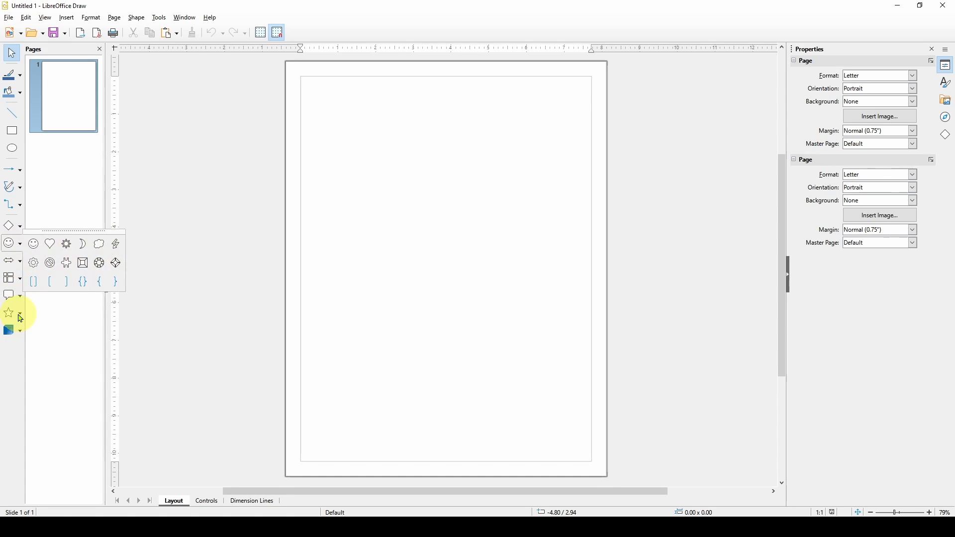
pyautogui.click(18, 298)
pyautogui.click(19, 298)
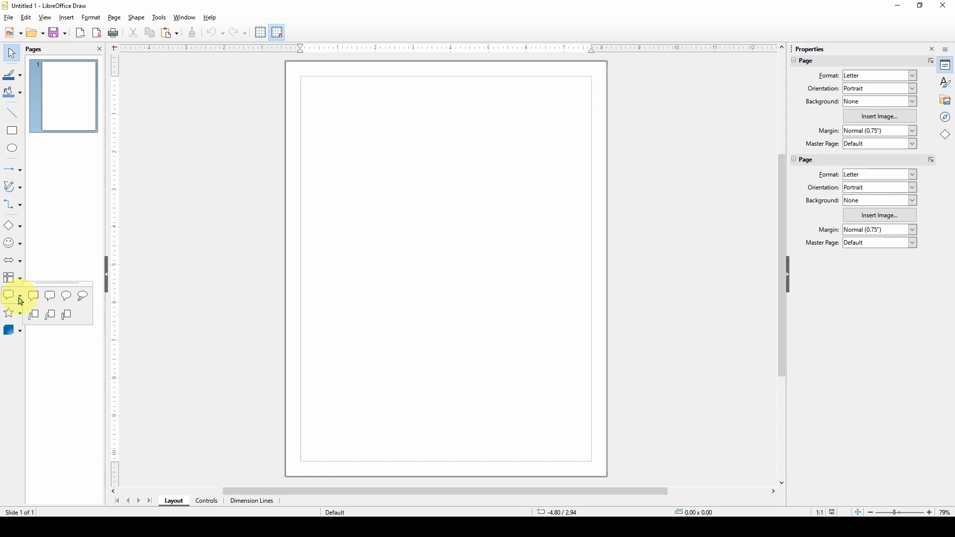
pyautogui.click(272, 183)
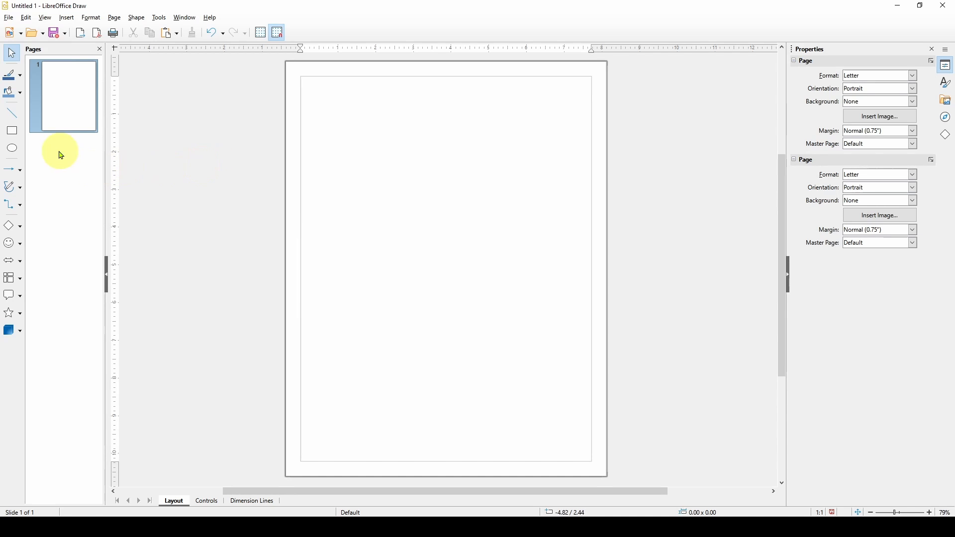
# - Draw a rectangle about 2.62 × 2.37 in the upper part of the page
pyautogui.click(12, 133)
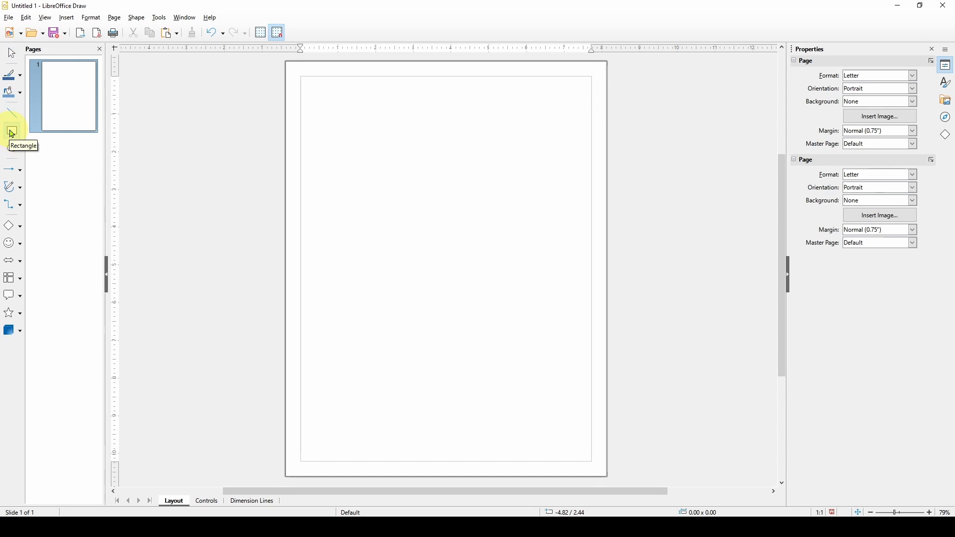
pyautogui.moveTo(347, 151); pyautogui.dragTo(447, 242)
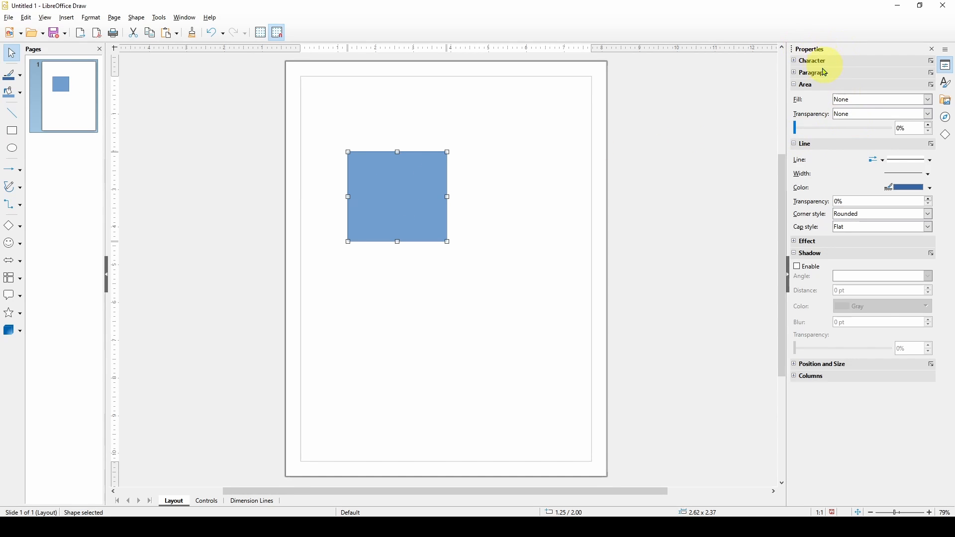
# - Collapse the rectangle's Area, Line and Shadow properties and set its area transparency to 100%
pyautogui.click(797, 86)
pyautogui.click(797, 96)
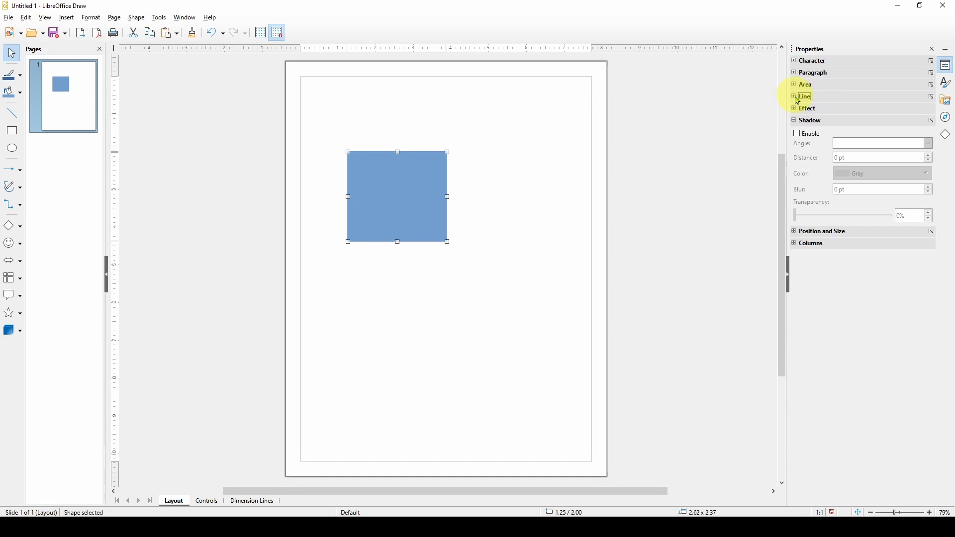
pyautogui.click(797, 121)
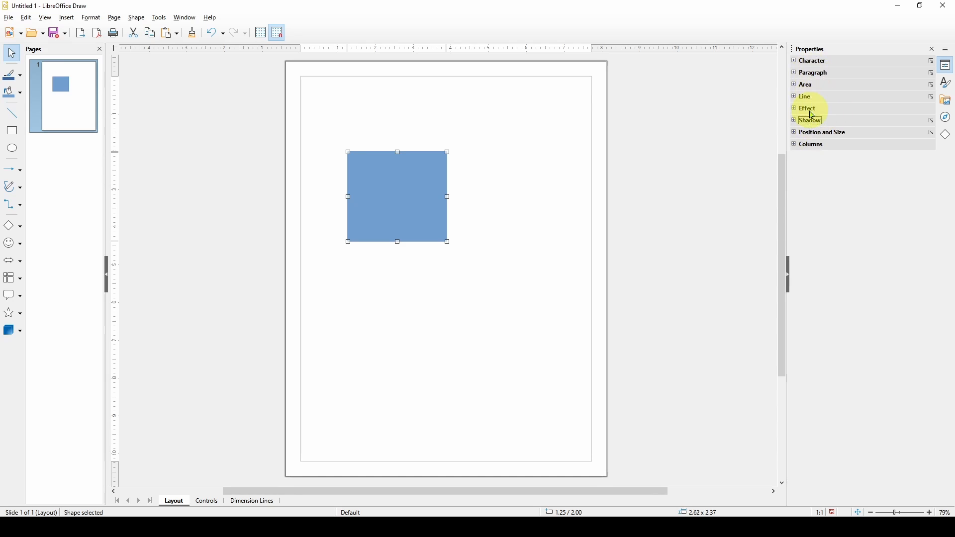
pyautogui.click(377, 170)
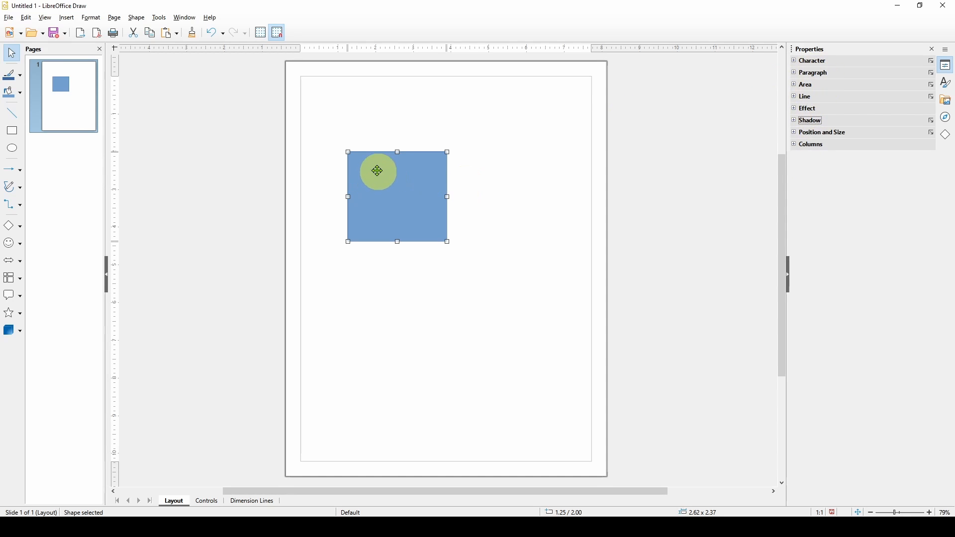
pyautogui.click(793, 85)
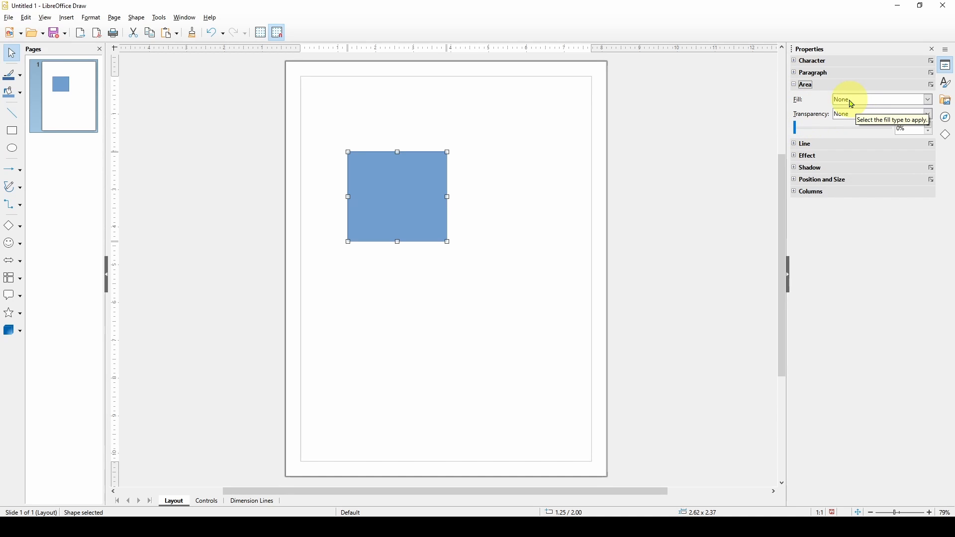
pyautogui.moveTo(795, 128); pyautogui.dragTo(902, 134)
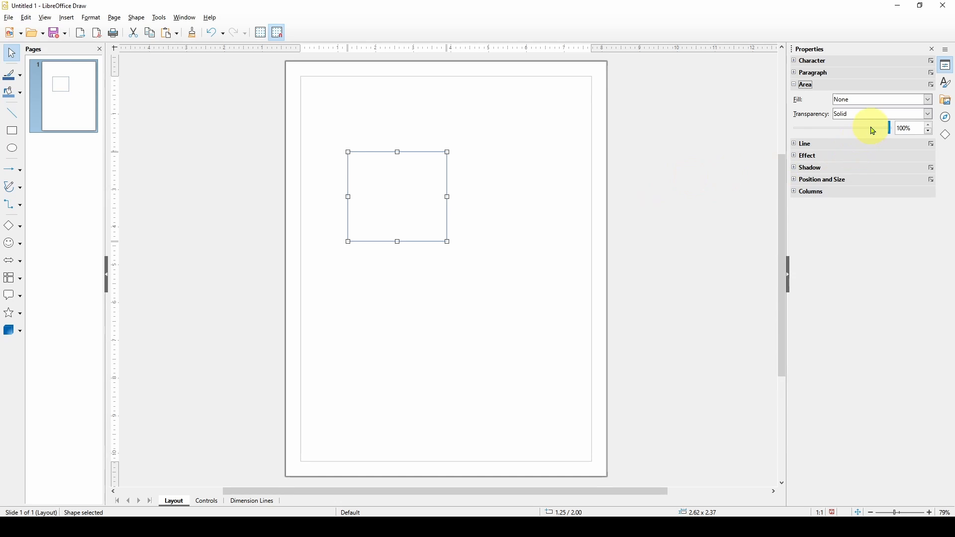
# - Set the width of the rectangle's outline to 1.5 pt
pyautogui.click(797, 145)
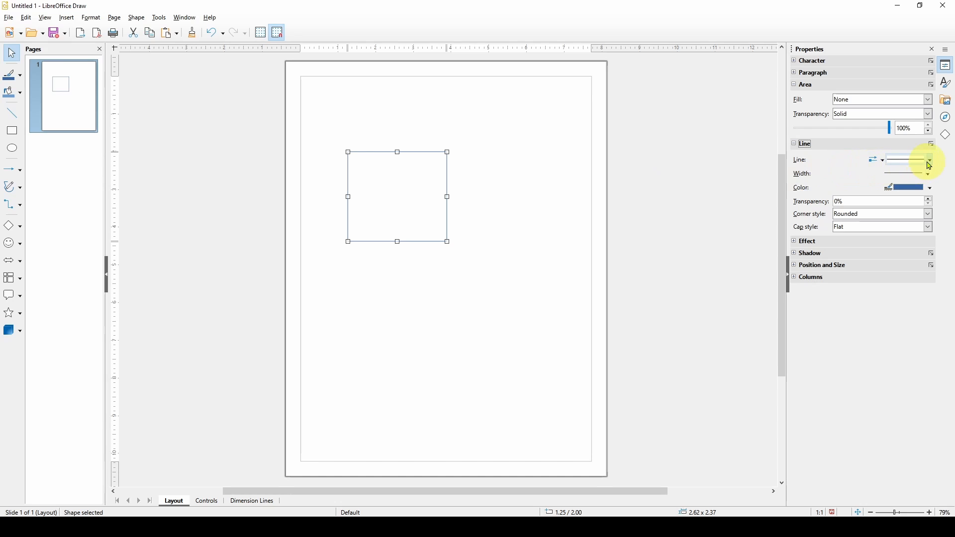
pyautogui.click(932, 161)
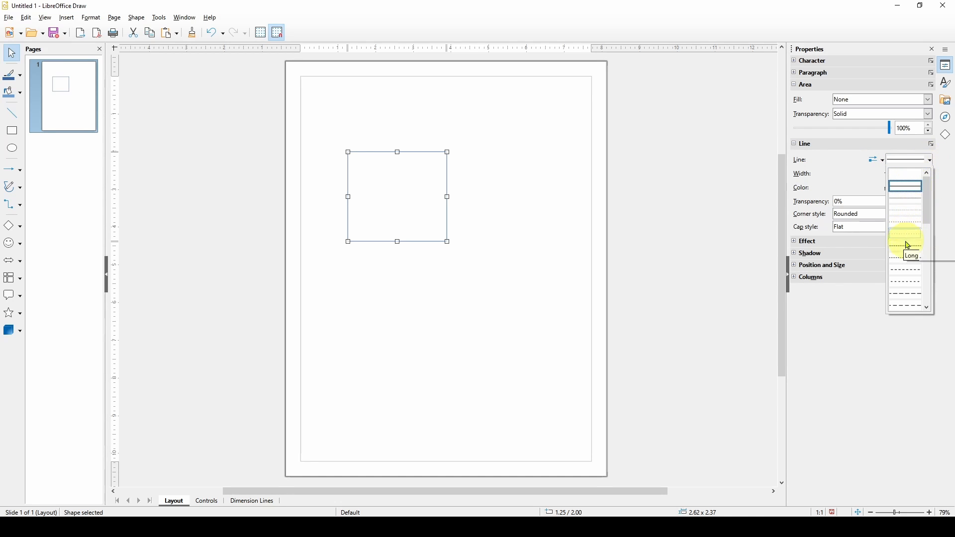
pyautogui.click(843, 178)
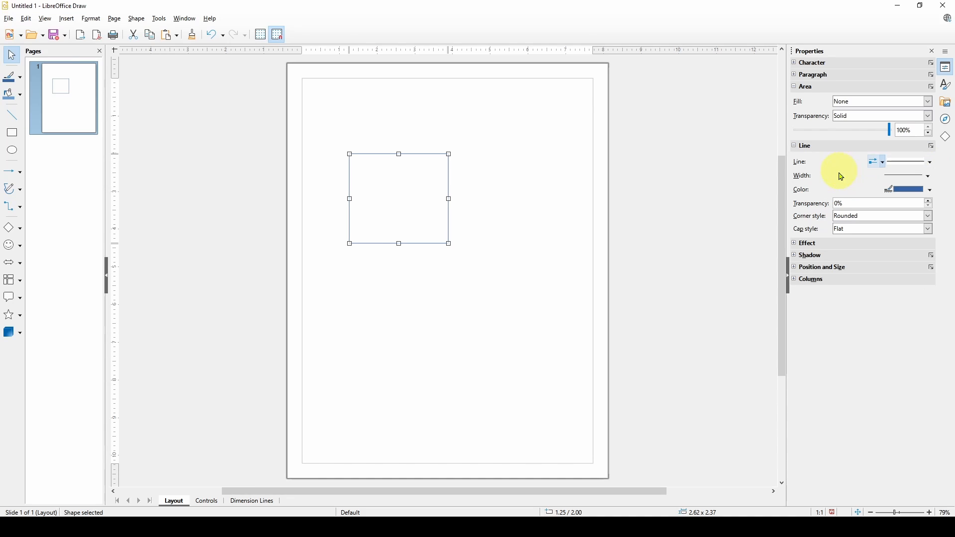
pyautogui.click(932, 177)
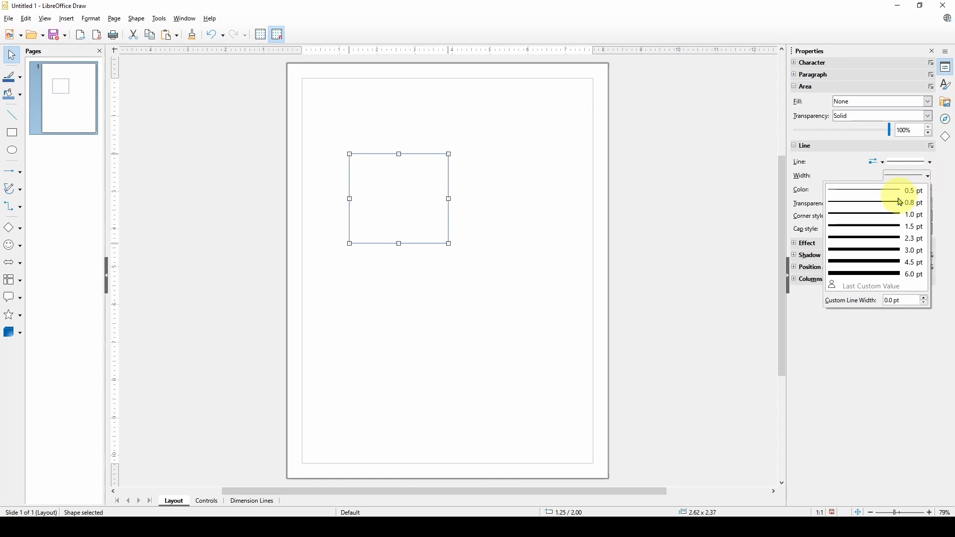
pyautogui.click(884, 227)
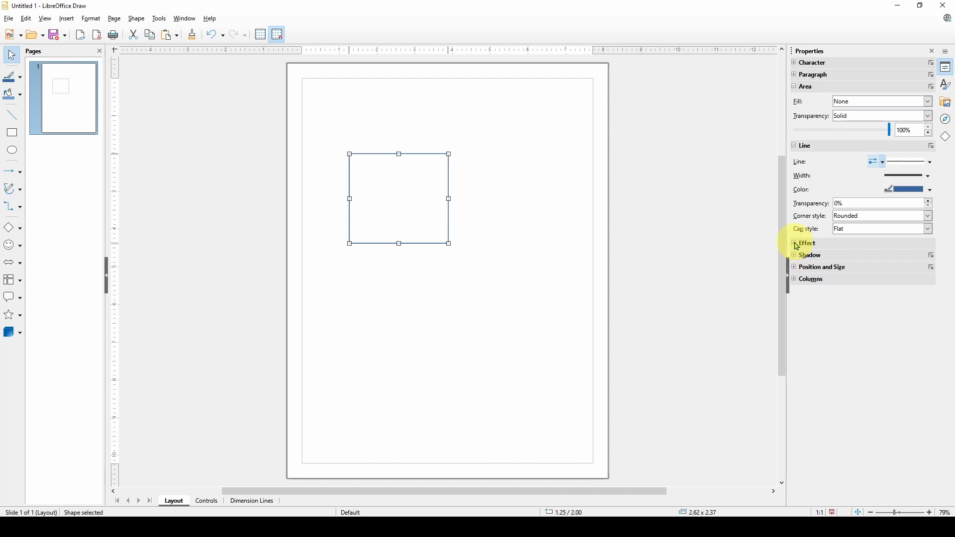
# - Enable a shadow on the rectangle with a 13 pt blur and the color Black
pyautogui.click(796, 244)
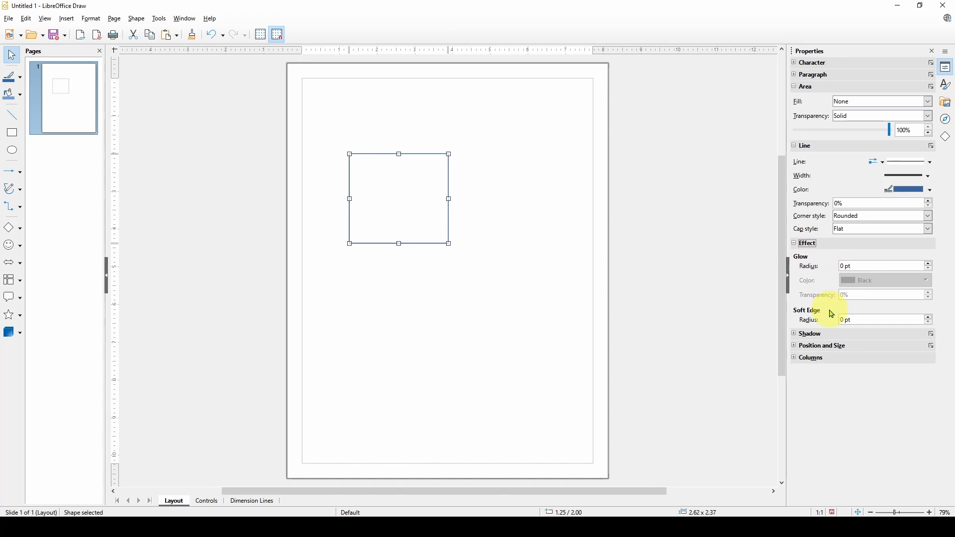
pyautogui.click(795, 335)
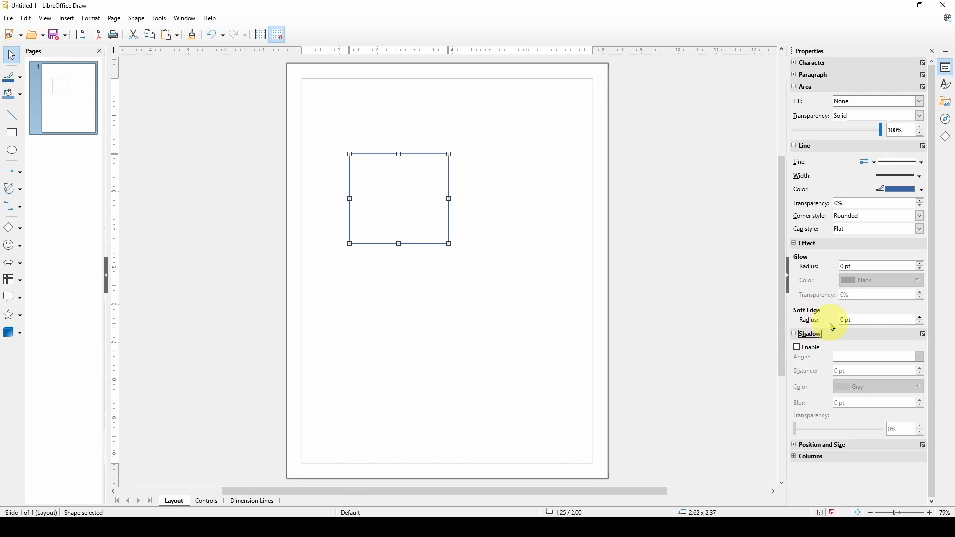
pyautogui.click(801, 349)
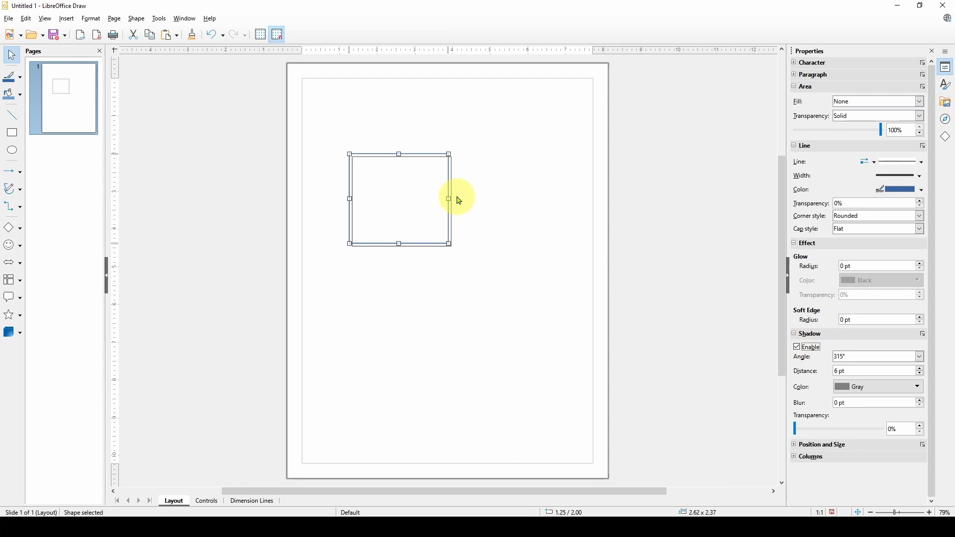
pyautogui.click(924, 400)
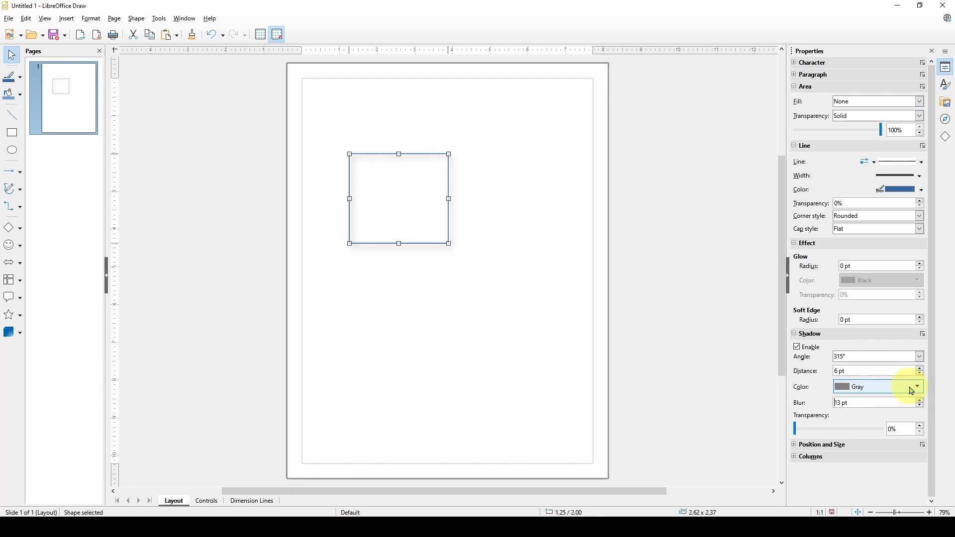
pyautogui.click(917, 387)
pyautogui.click(843, 254)
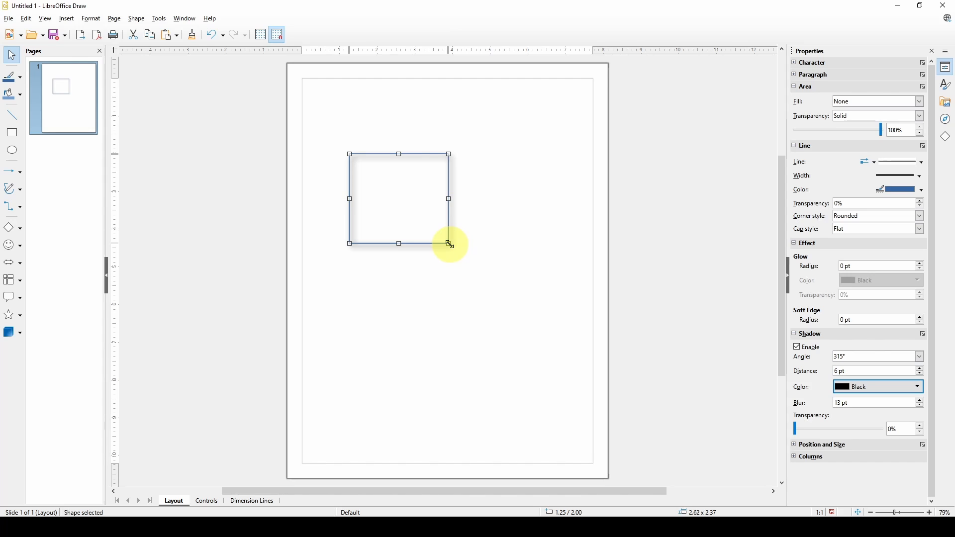
# - Stretch the rectangle's height to about 2.87 and move it to about position 2.00 / 1.37
pyautogui.moveTo(451, 245); pyautogui.dragTo(450, 263)
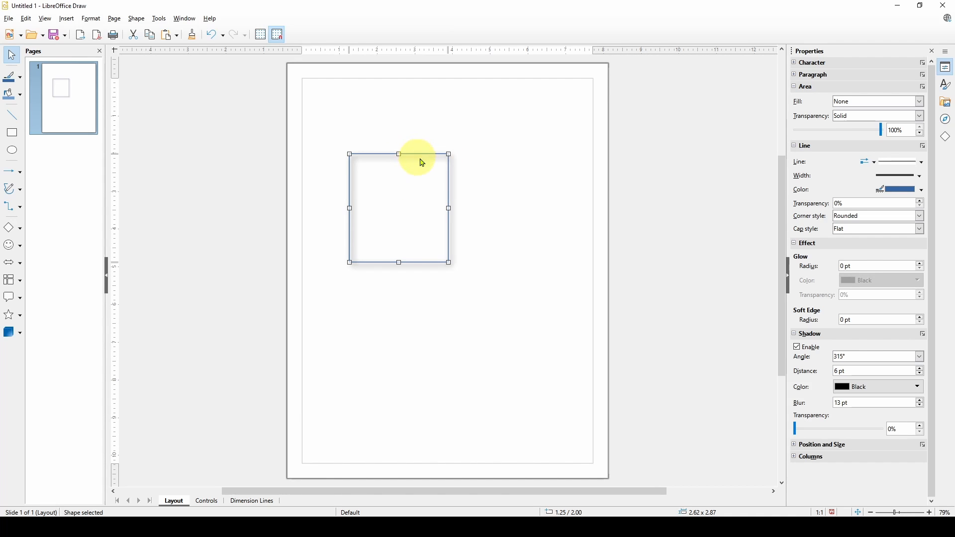
pyautogui.moveTo(426, 153); pyautogui.dragTo(455, 127)
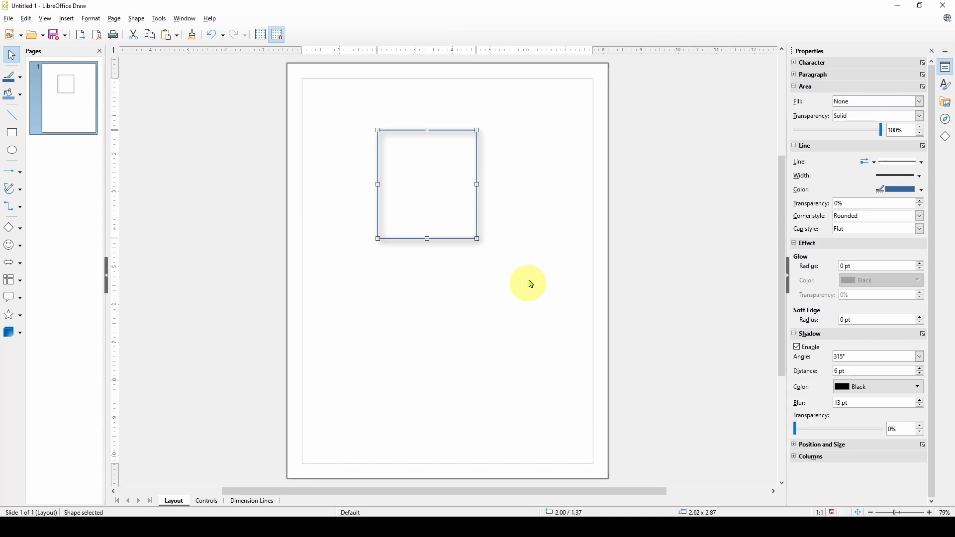
# - Export only the selected rectangle as an SVG - Scalable Vector Graphics file into the C#AwesomeUI folder
pyautogui.click(446, 131)
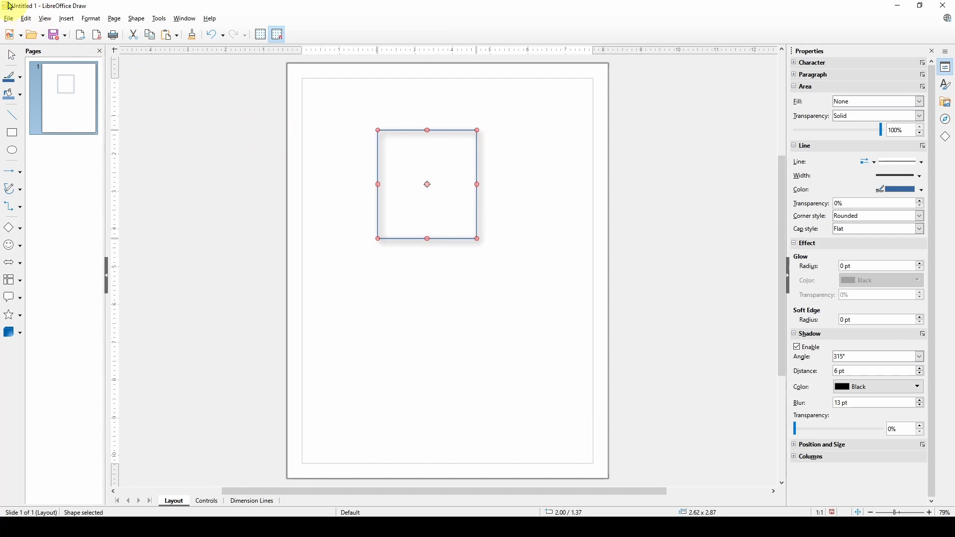
pyautogui.click(10, 20)
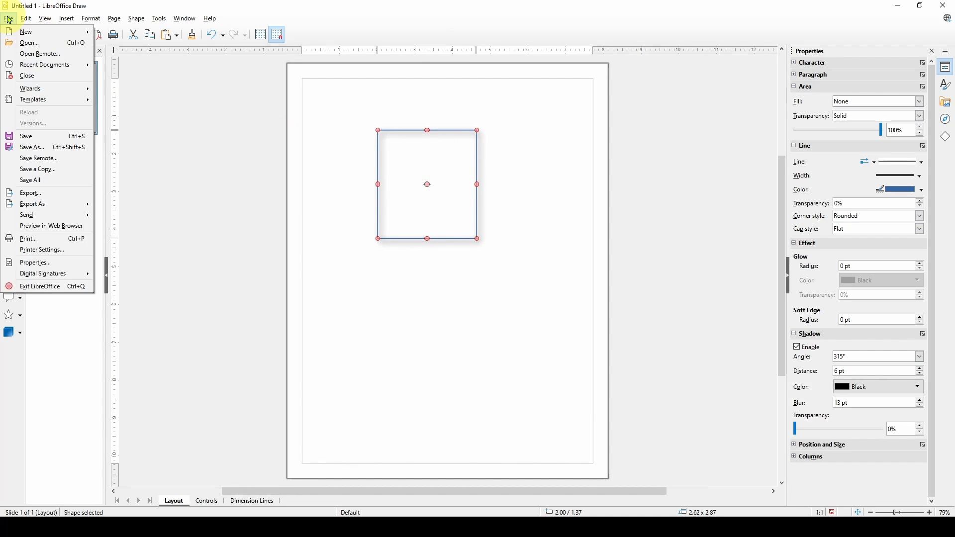
pyautogui.click(38, 195)
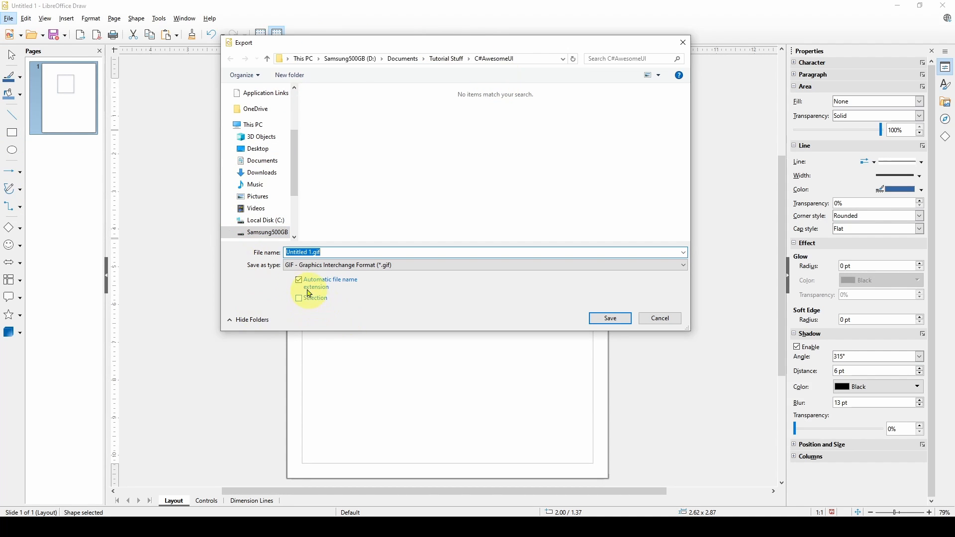
pyautogui.click(328, 268)
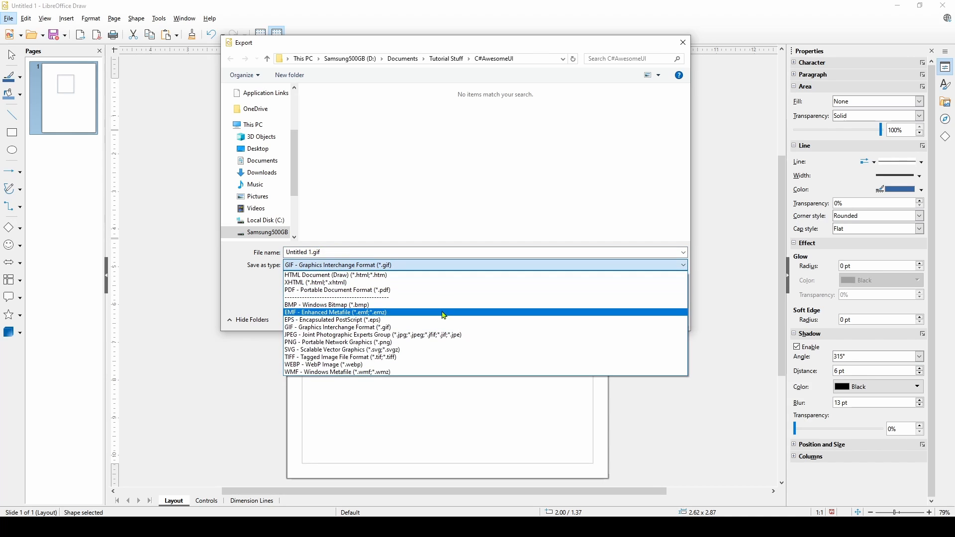
pyautogui.click(375, 351)
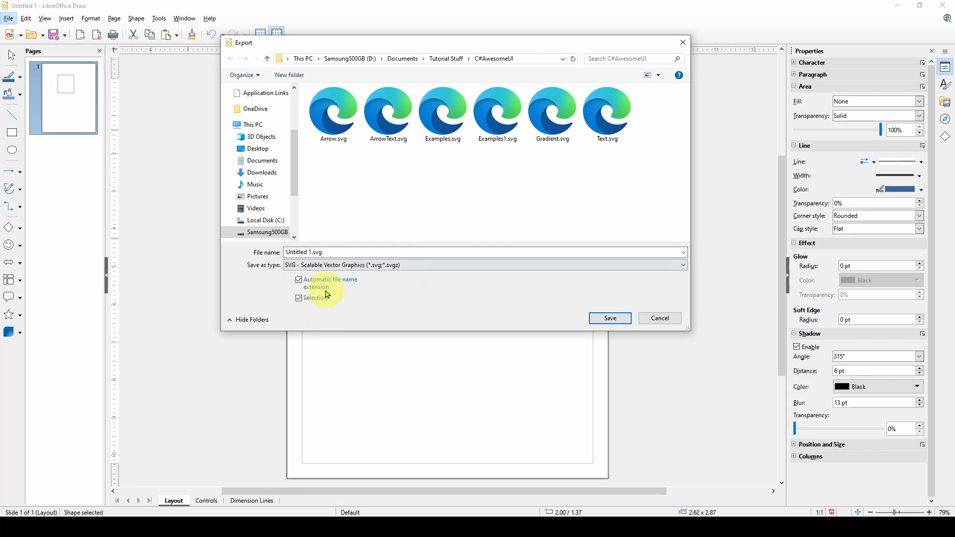
pyautogui.moveTo(452, 43); pyautogui.dragTo(397, 64)
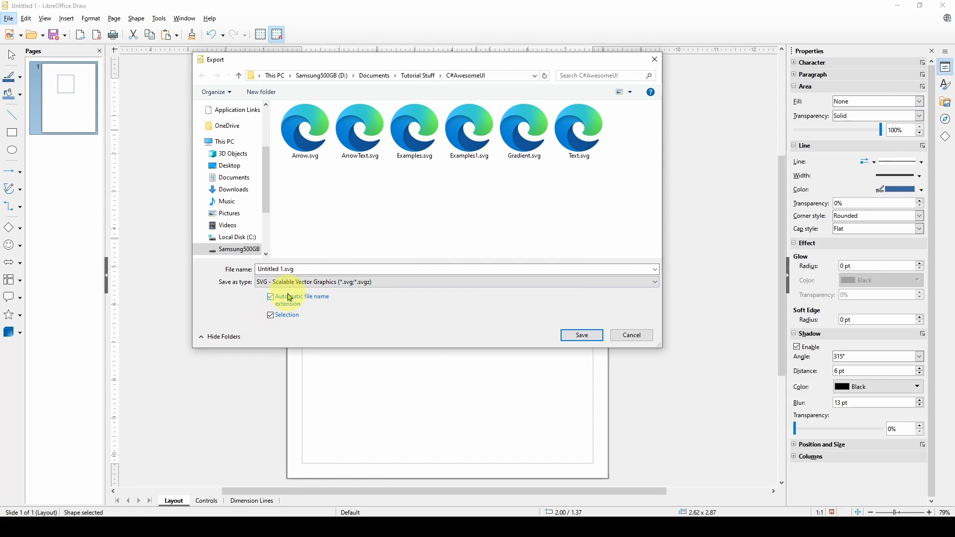
pyautogui.click(276, 269)
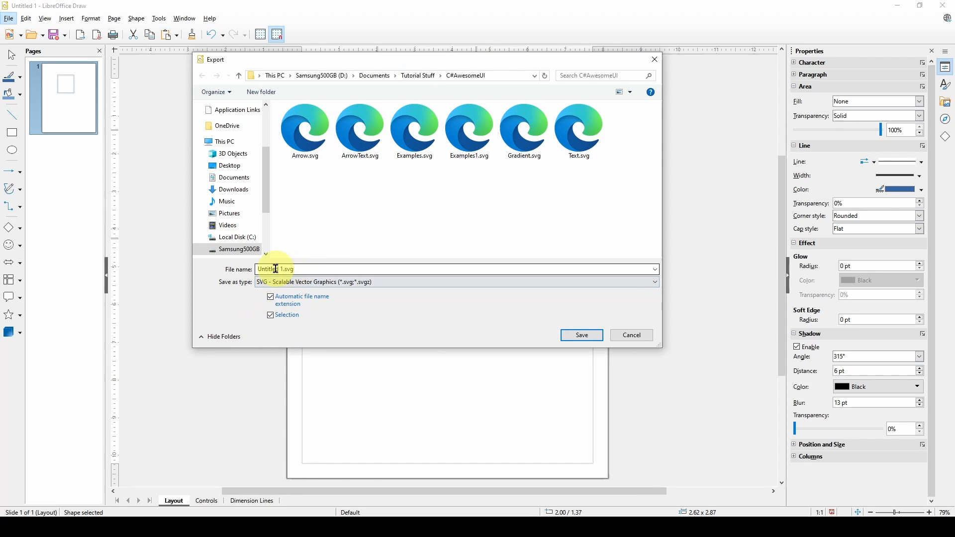
pyautogui.click(582, 335)
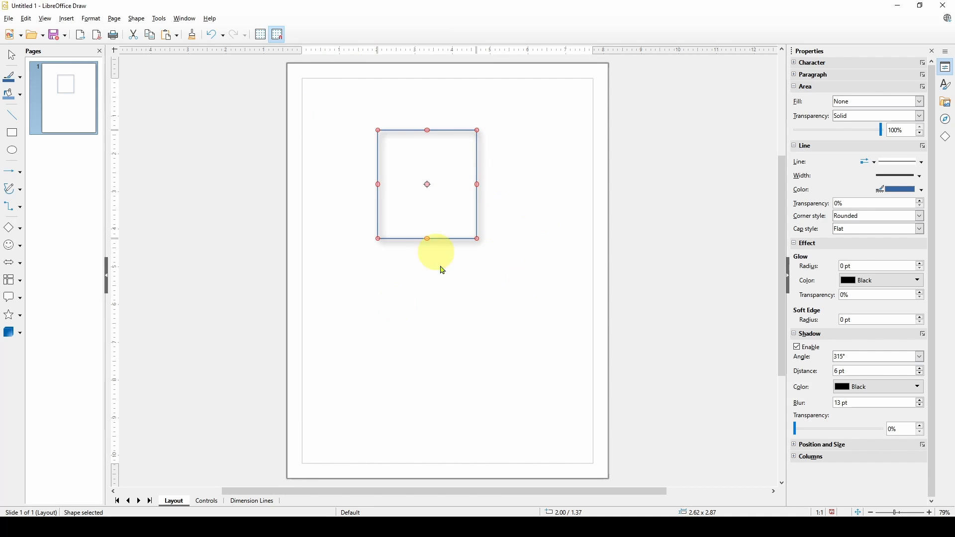
# - Switch to Inkscape and import Untitled 1.svg from the C#AwesomeUI folder, opening the SVG image as a separate document
pyautogui.click(520, 263)
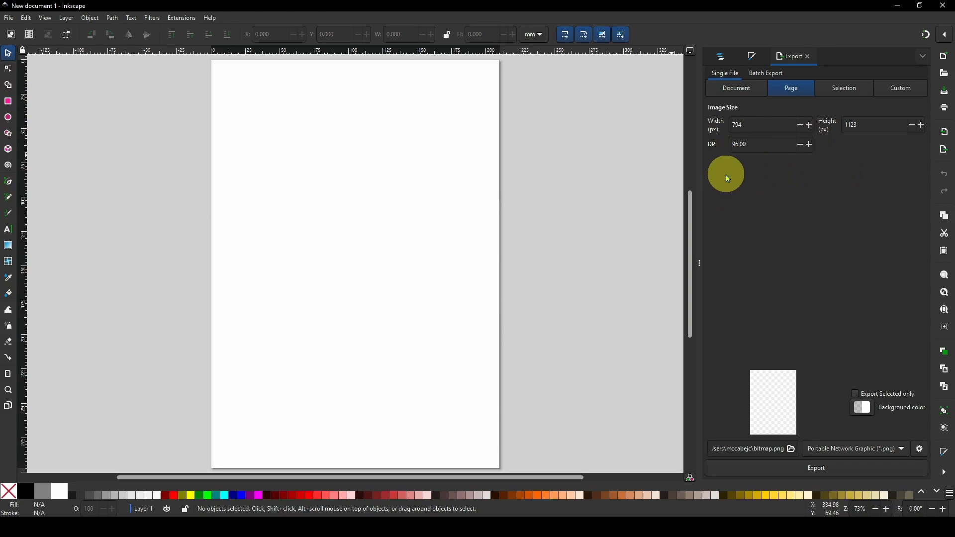
pyautogui.moveTo(699, 162); pyautogui.dragTo(736, 169)
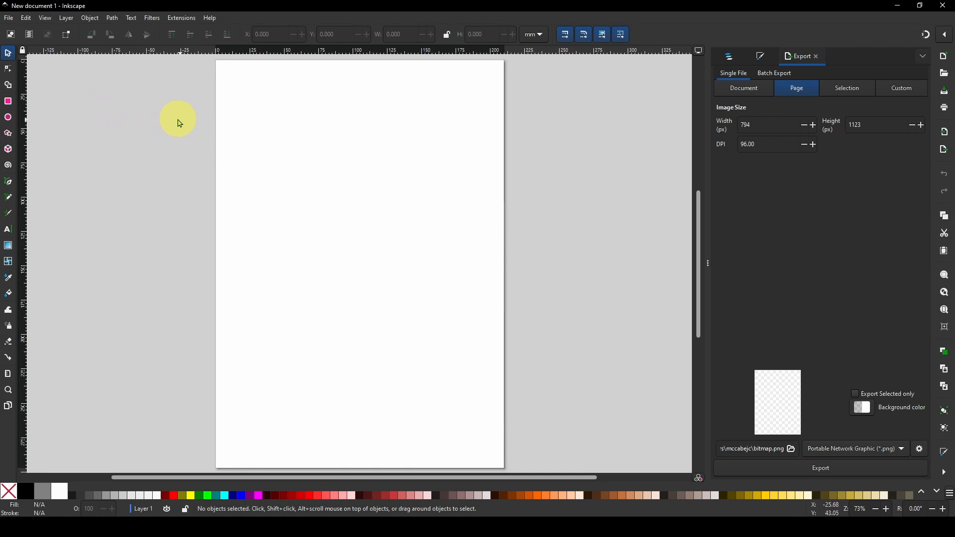
pyautogui.click(9, 20)
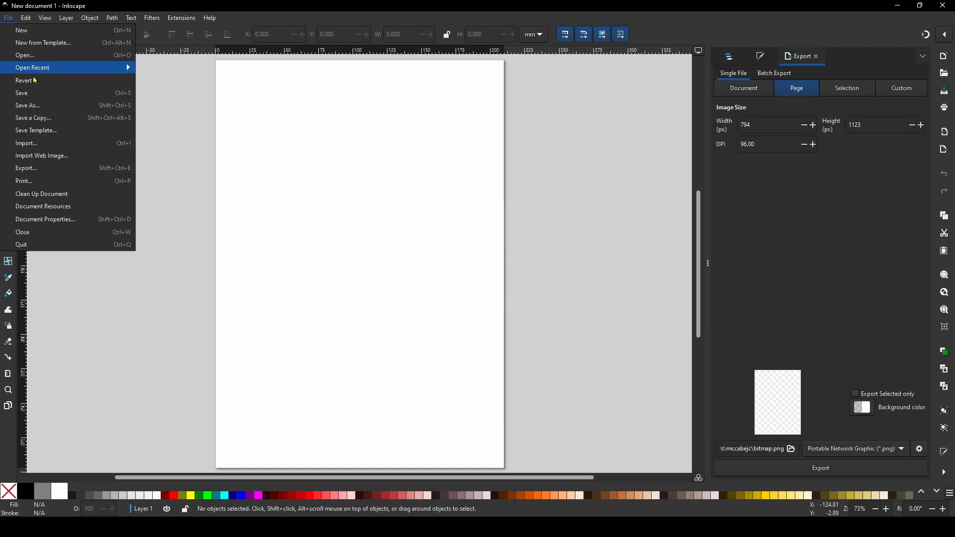
pyautogui.click(28, 145)
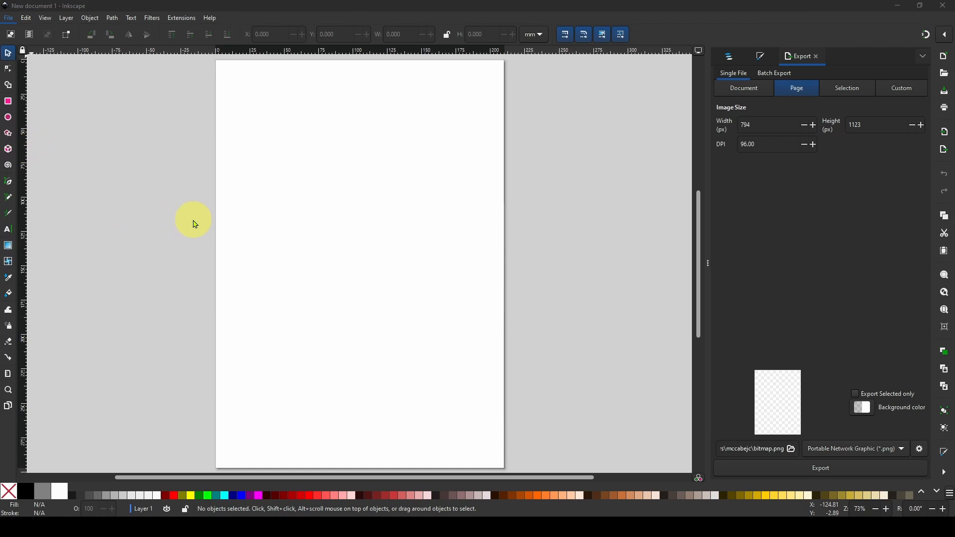
pyautogui.scroll(-2, 262, 155)
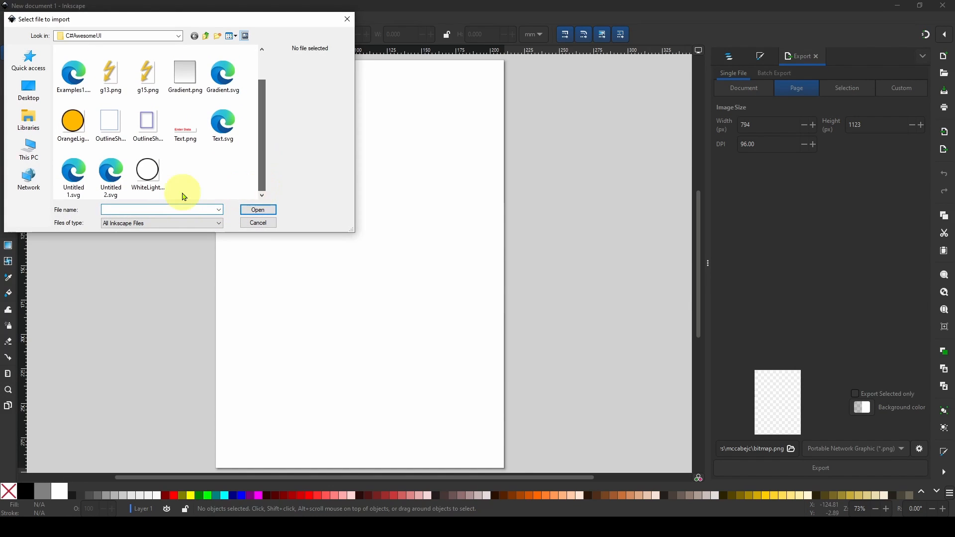
pyautogui.click(70, 170)
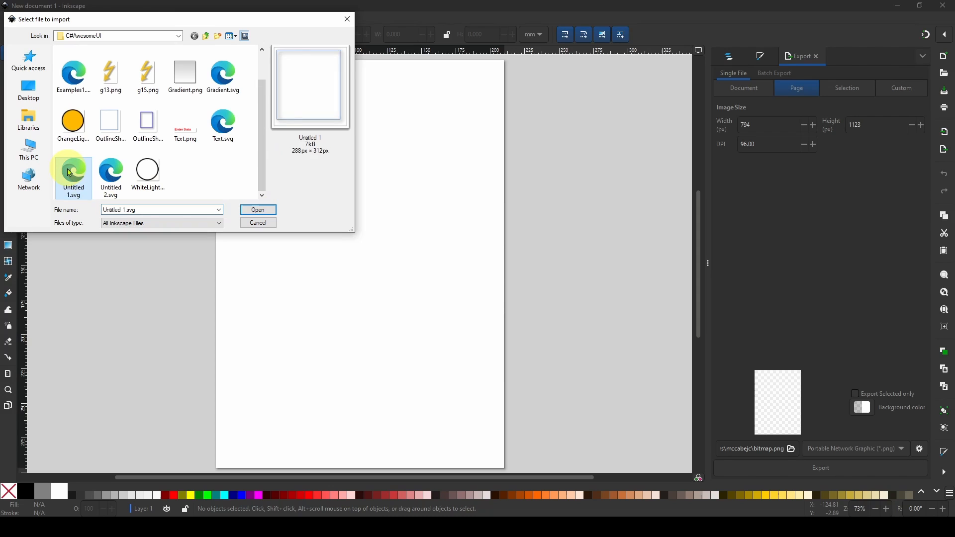
pyautogui.click(255, 211)
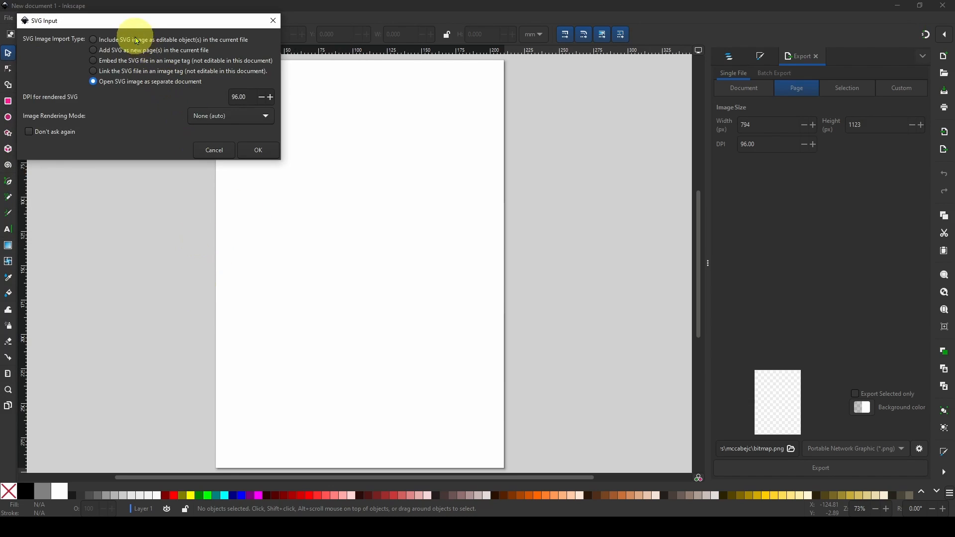
pyautogui.moveTo(128, 20); pyautogui.dragTo(234, 107)
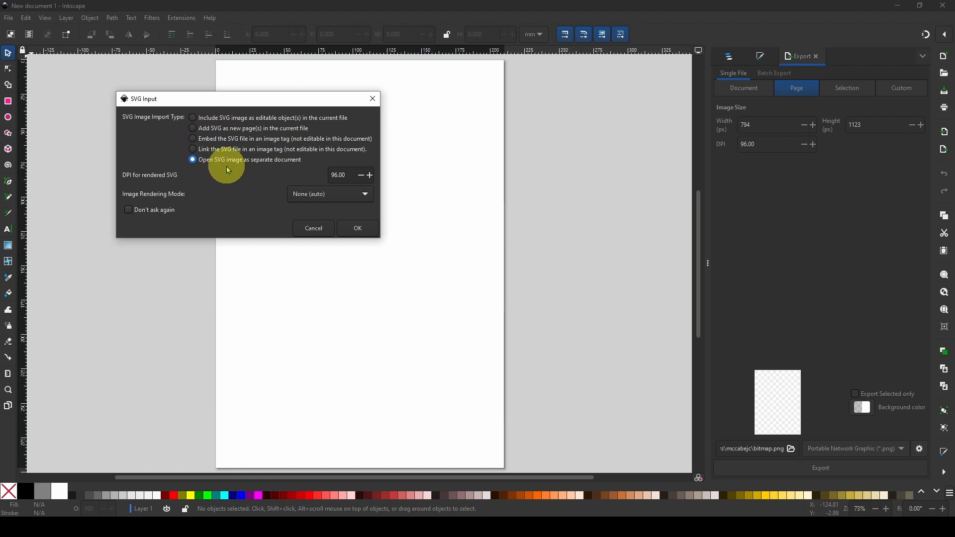
pyautogui.click(360, 229)
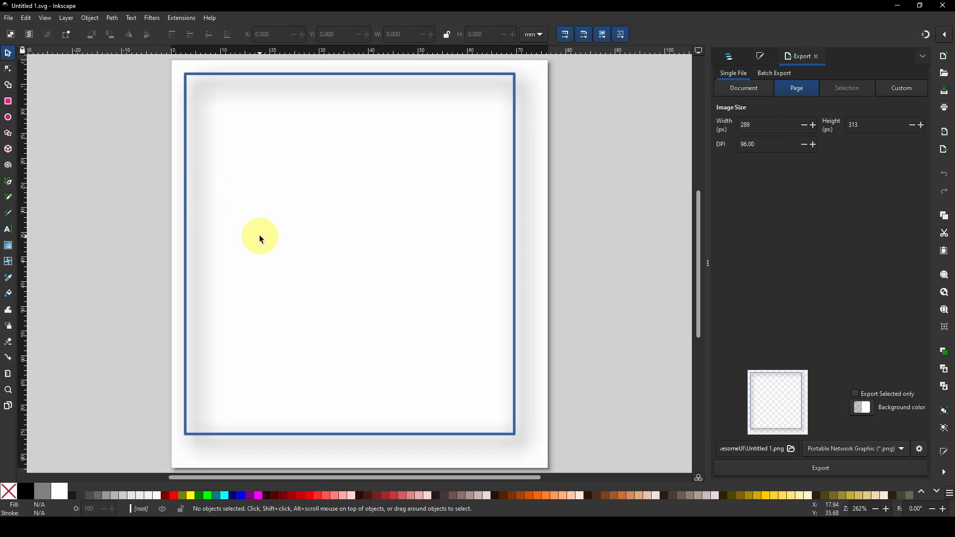
# - Select the shadowed rectangle group and export the selection as a Portable Network Graphic named Outline3 in the C#AwesomeUI folder
pyautogui.click(412, 78)
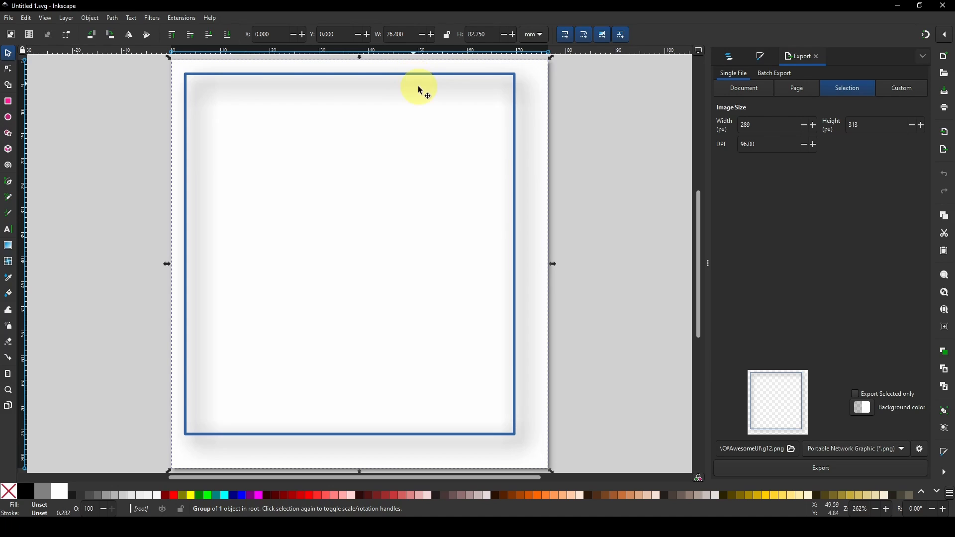
pyautogui.click(516, 109)
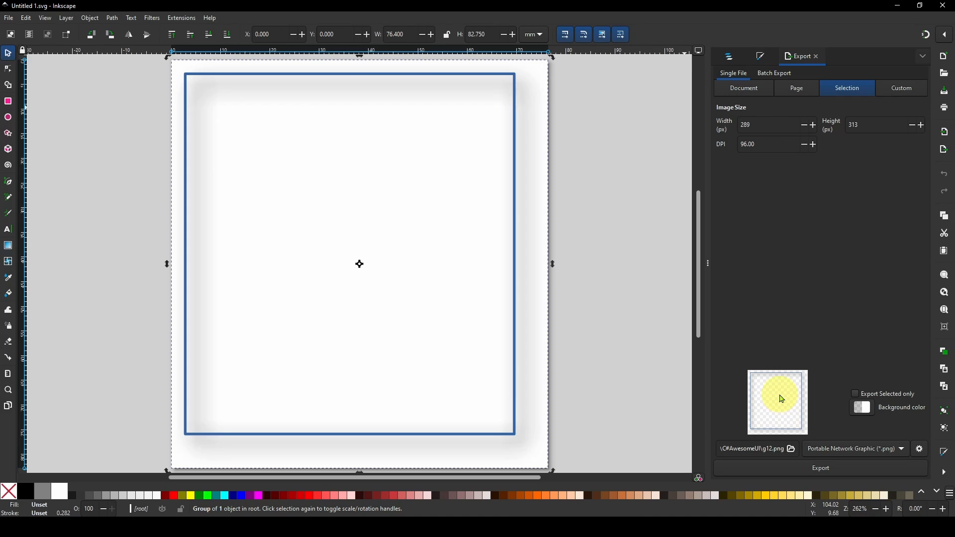
pyautogui.click(791, 451)
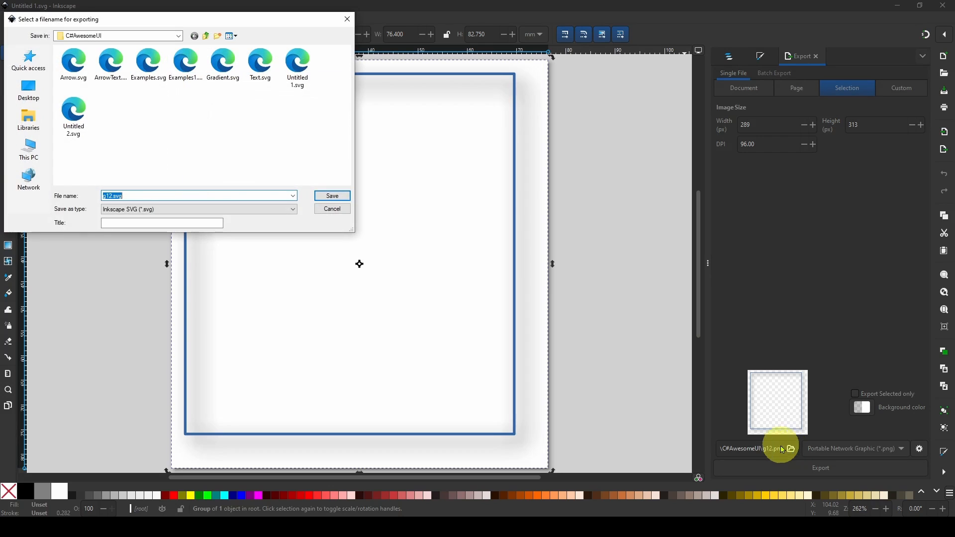
pyautogui.click(177, 210)
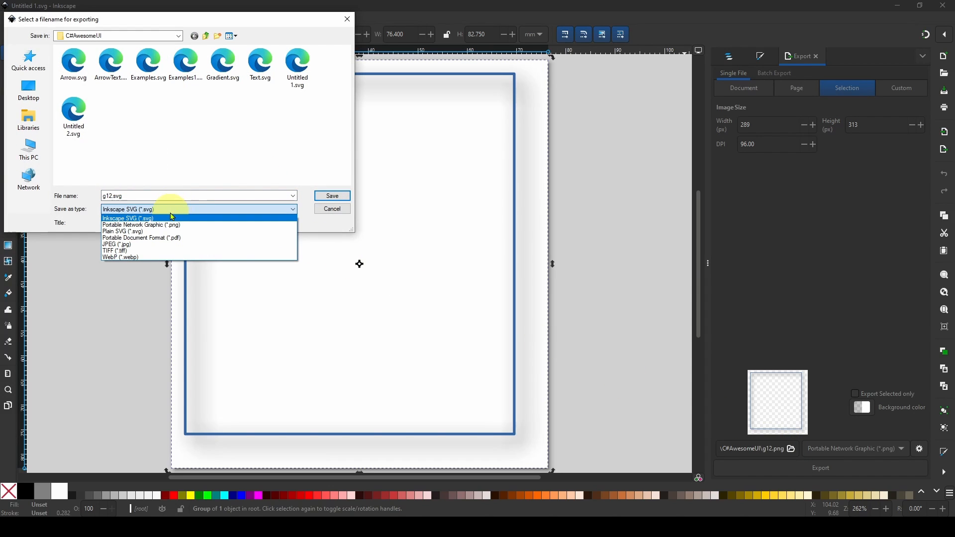
pyautogui.click(174, 225)
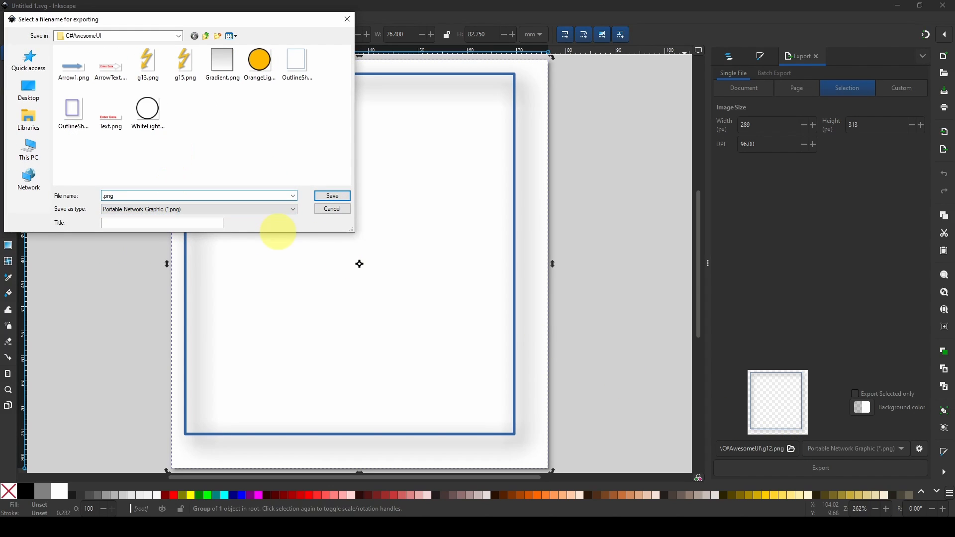
pyautogui.write('Outline3')
pyautogui.click(333, 197)
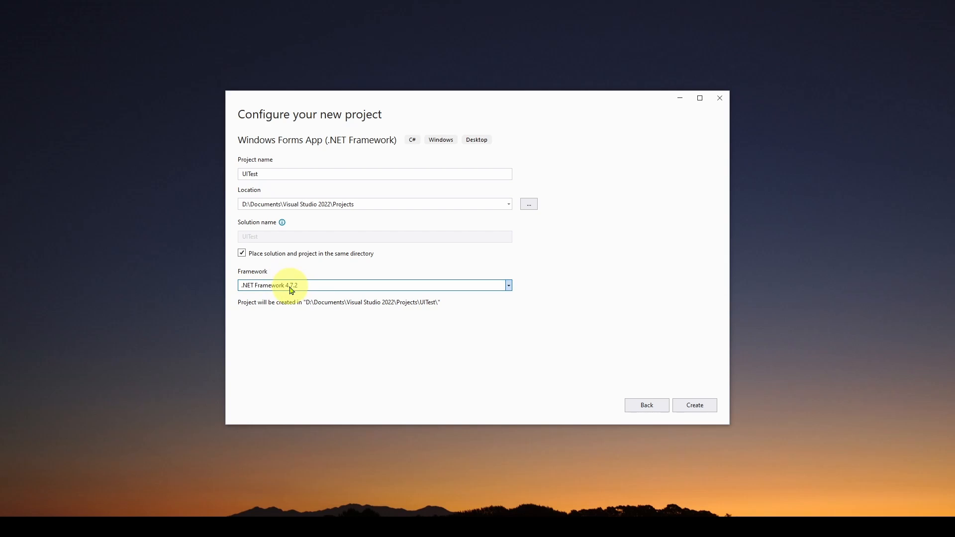
# - In Visual Studio, create the UITest Windows Forms project with .NET Framework 4.7.2 and draw a Panel on Form1 at about 213, 60
pyautogui.click(700, 413)
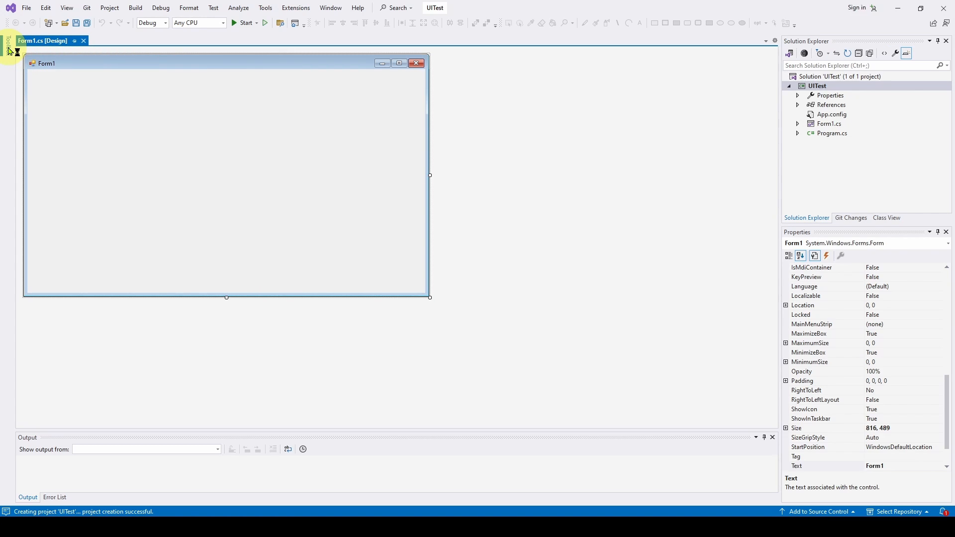
pyautogui.click(10, 48)
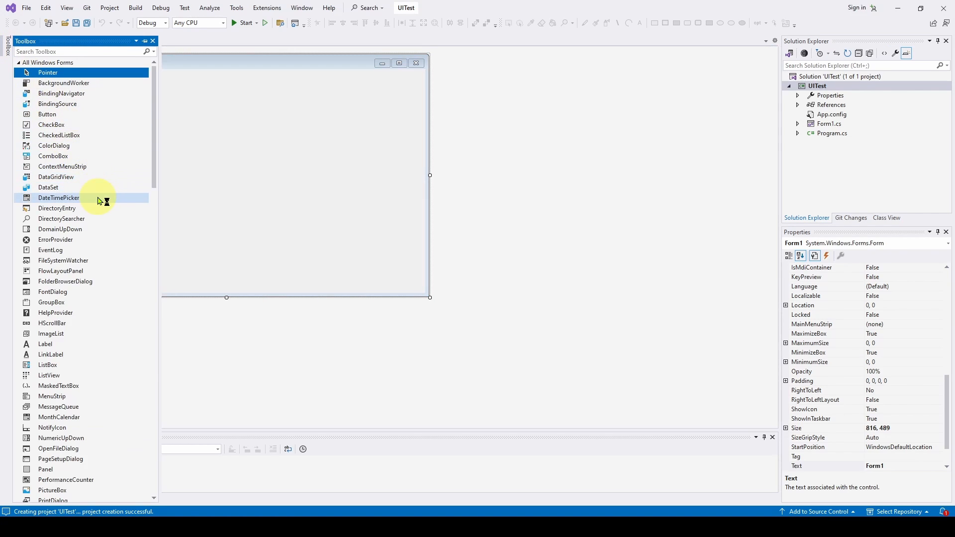
pyautogui.scroll(-7, 107, 241)
pyautogui.moveTo(60, 251); pyautogui.dragTo(133, 98)
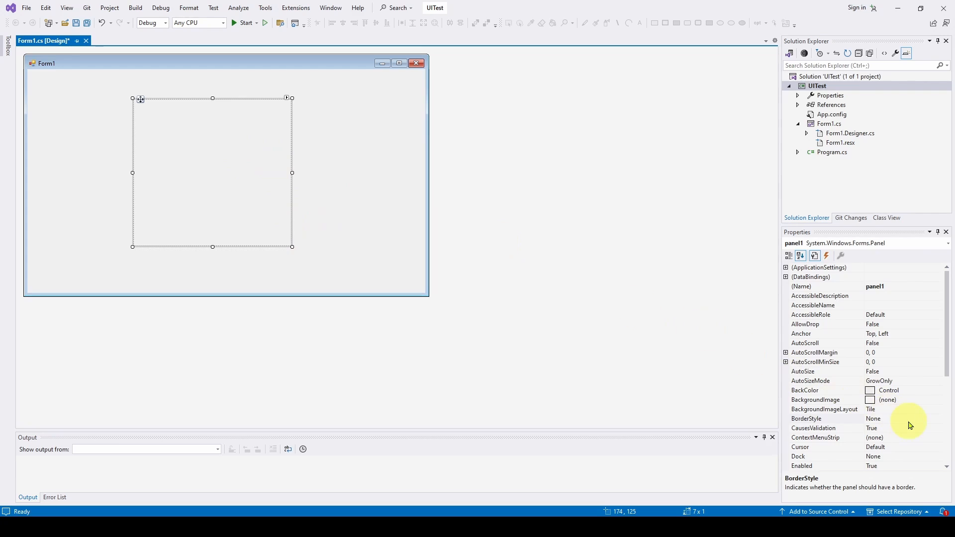
# - Set the panel's BackgroundImage to Outline3.png, imported as a local resource from the C#AwesomeUI folder
pyautogui.click(918, 400)
pyautogui.click(935, 400)
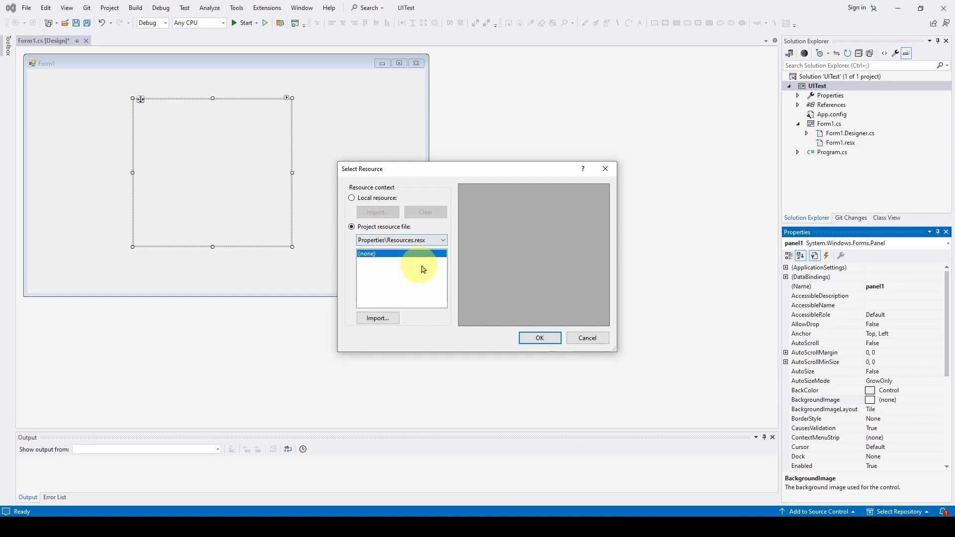
pyautogui.click(353, 198)
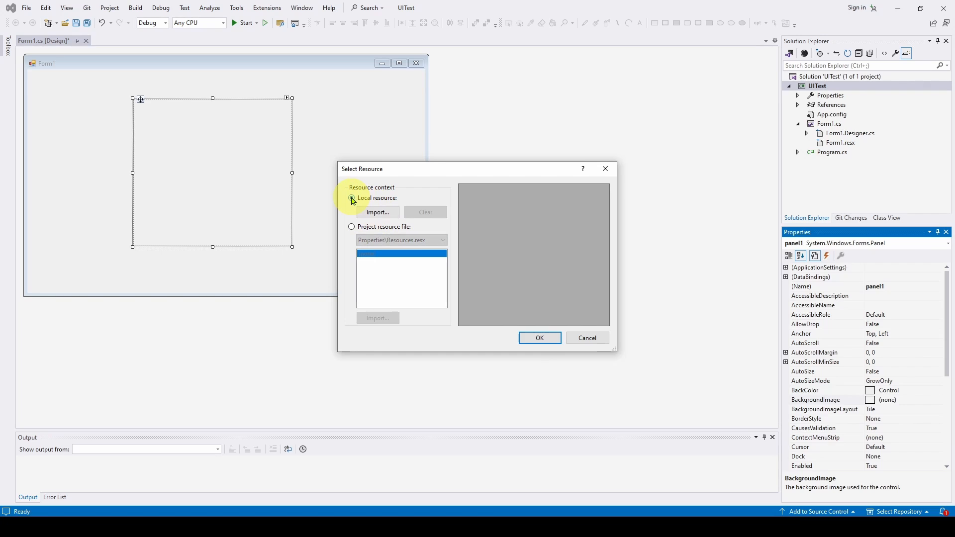
pyautogui.click(378, 213)
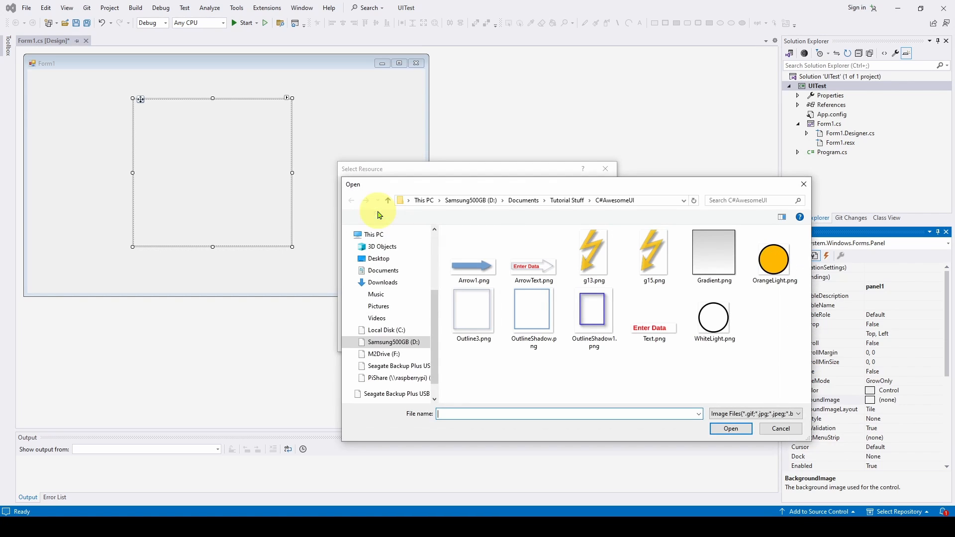
pyautogui.click(474, 316)
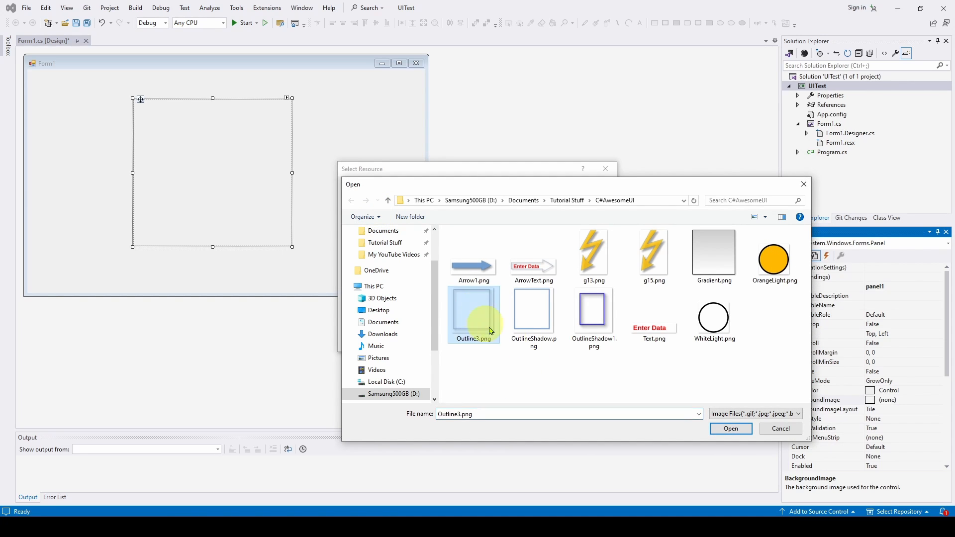
pyautogui.click(726, 430)
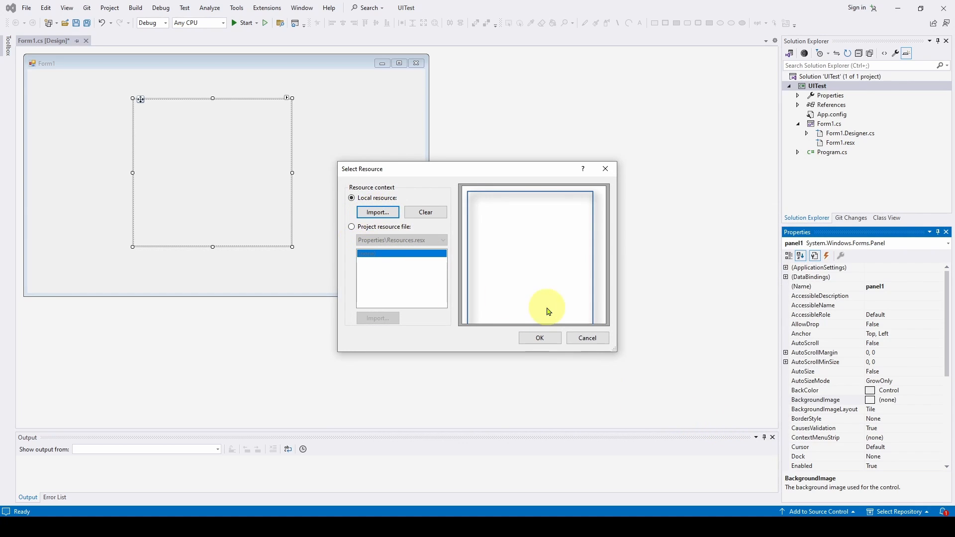
pyautogui.click(539, 337)
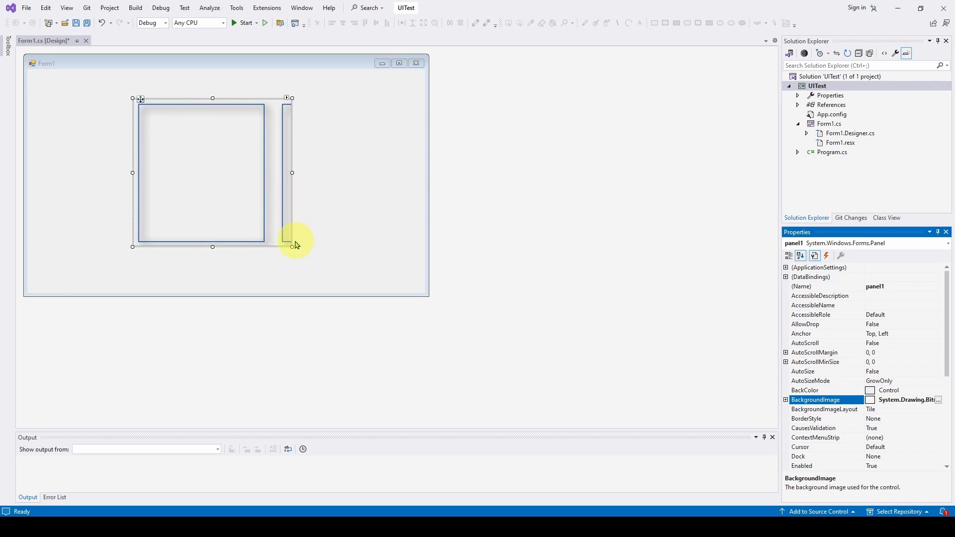
# - Resize the panel to about 280 x 310 and set its BackgroundImageLayout to Zoom
pyautogui.moveTo(293, 246); pyautogui.dragTo(274, 253)
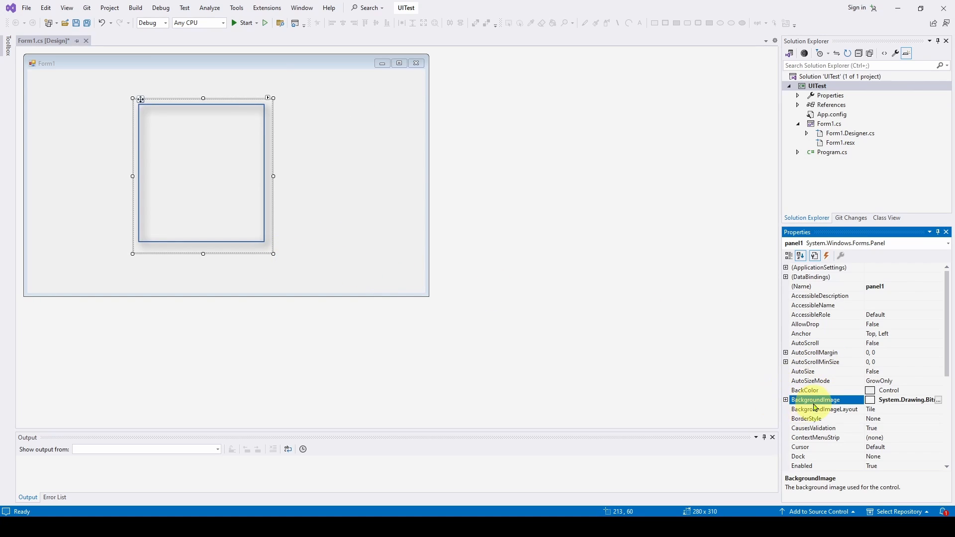
pyautogui.click(889, 412)
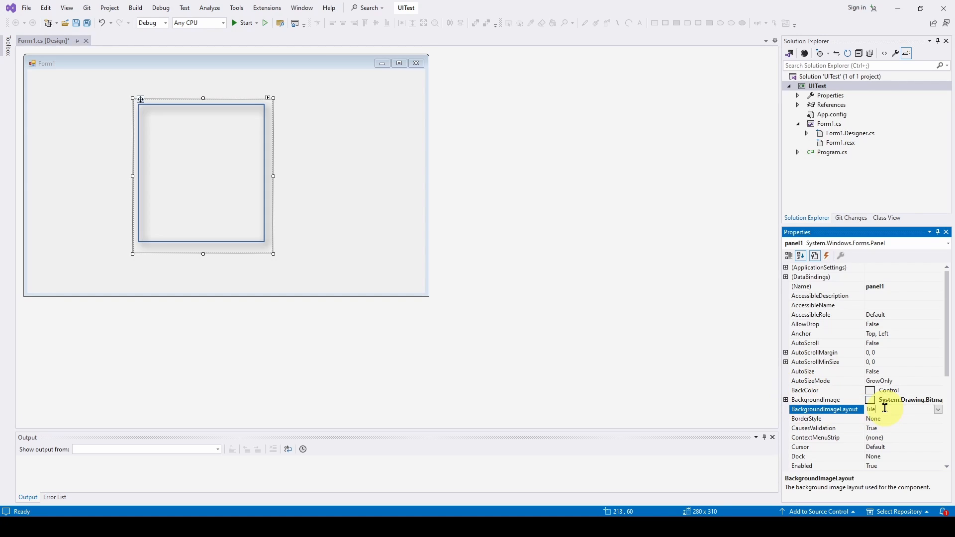
pyautogui.click(938, 411)
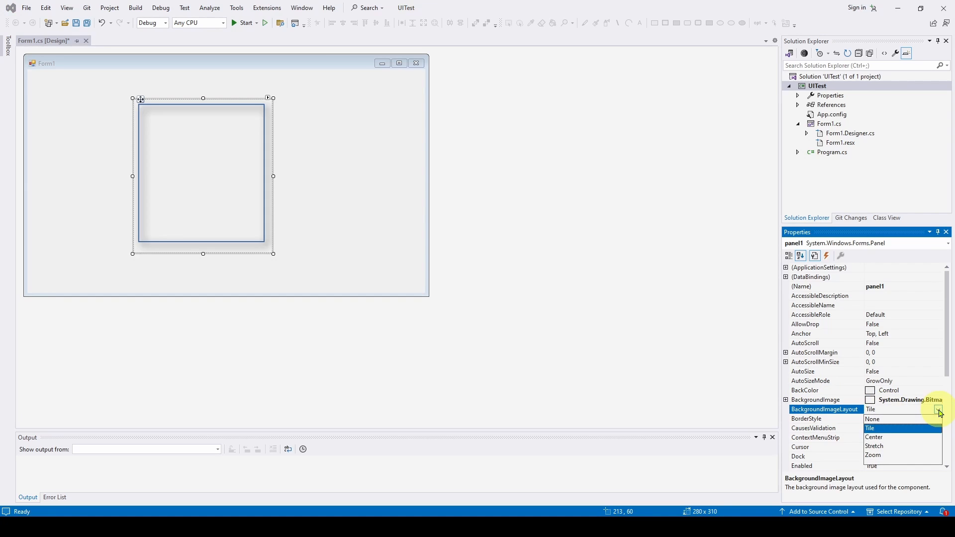
pyautogui.click(880, 455)
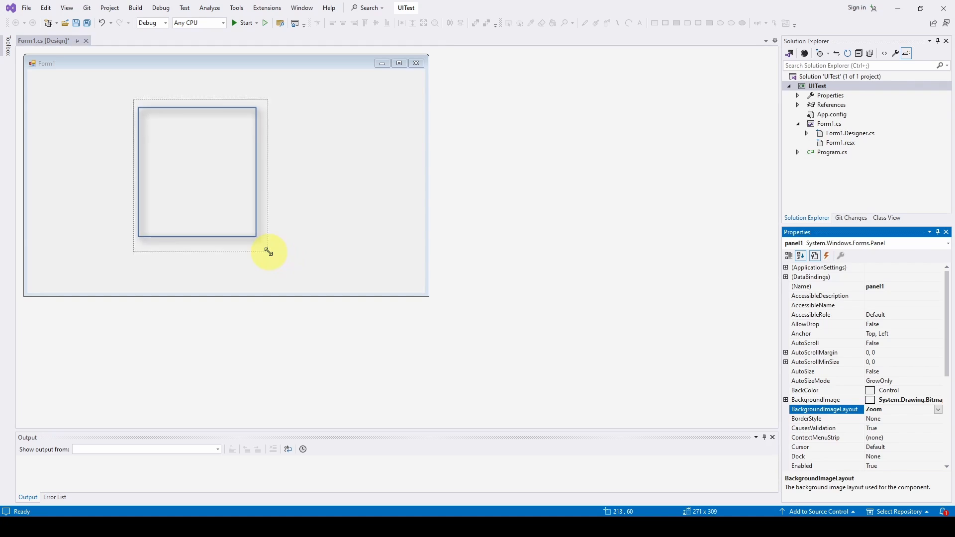
# - Enlarge the panel to about 347 x 363 and move it to about position 225, 36 on the form
pyautogui.moveTo(273, 253); pyautogui.dragTo(304, 274)
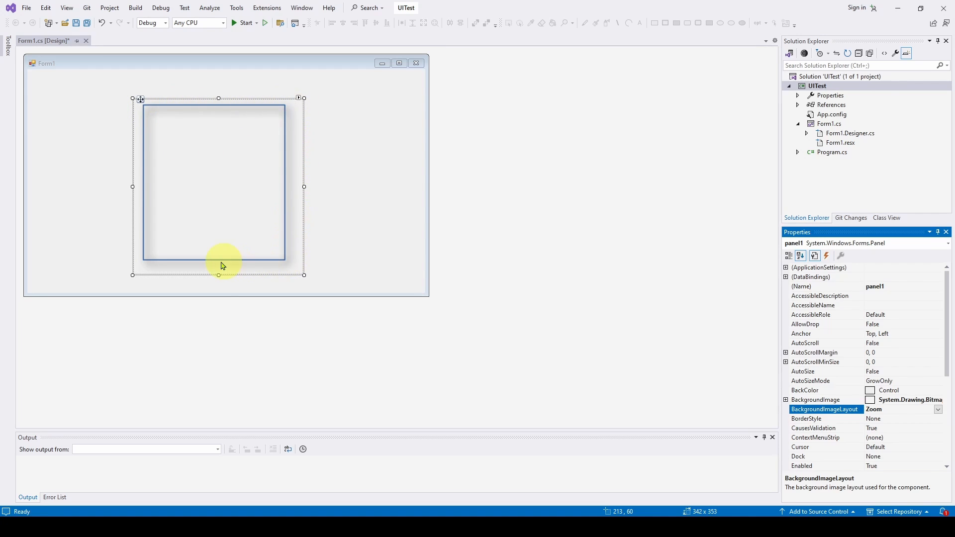
pyautogui.moveTo(305, 276); pyautogui.dragTo(307, 280)
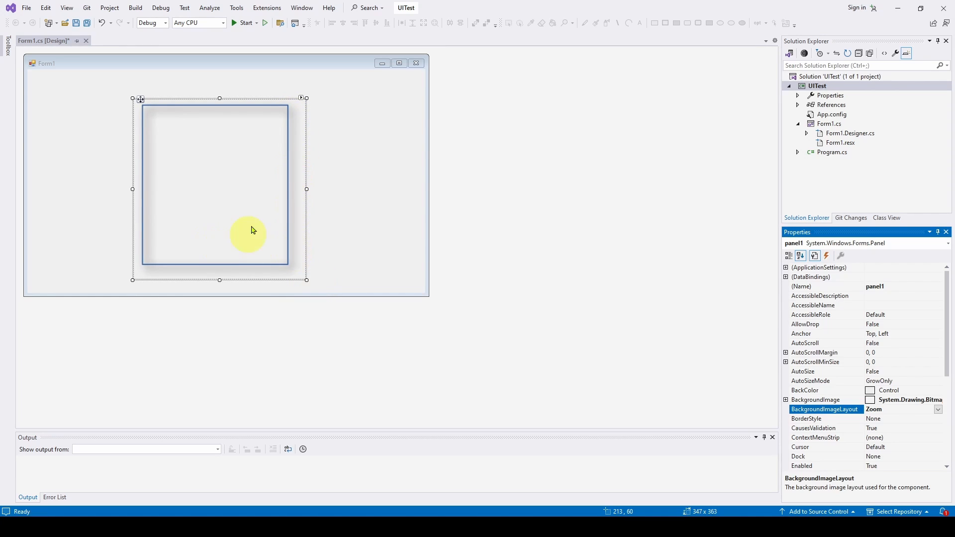
pyautogui.click(222, 106)
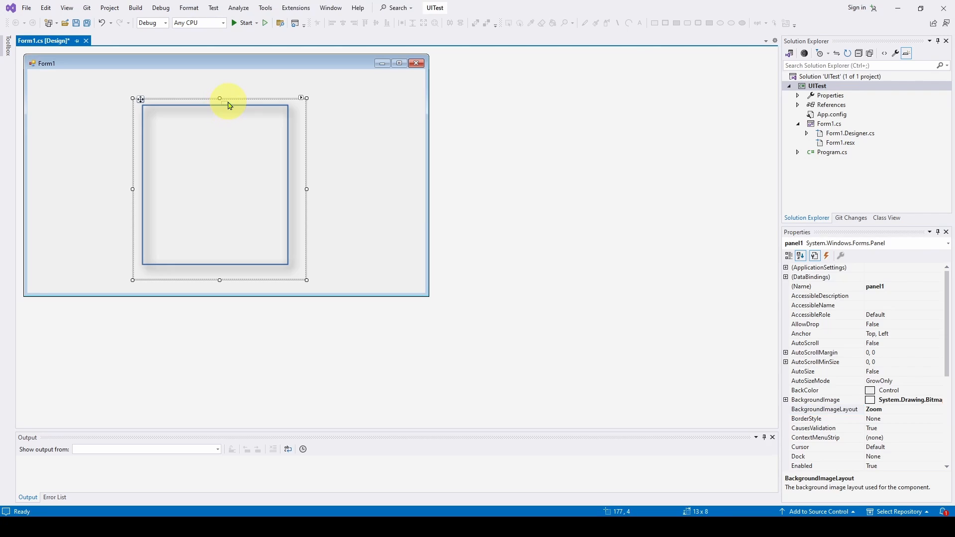
pyautogui.moveTo(139, 98); pyautogui.dragTo(146, 87)
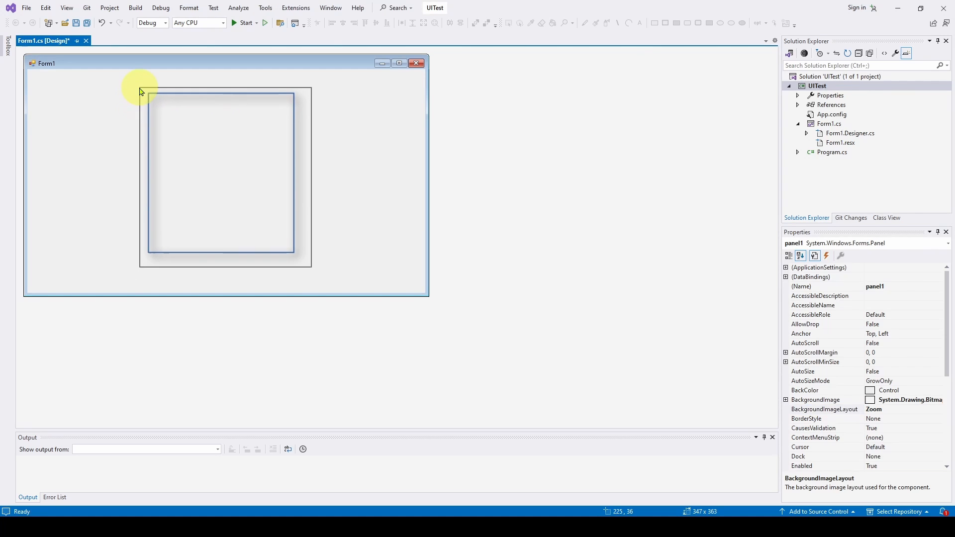
pyautogui.click(396, 157)
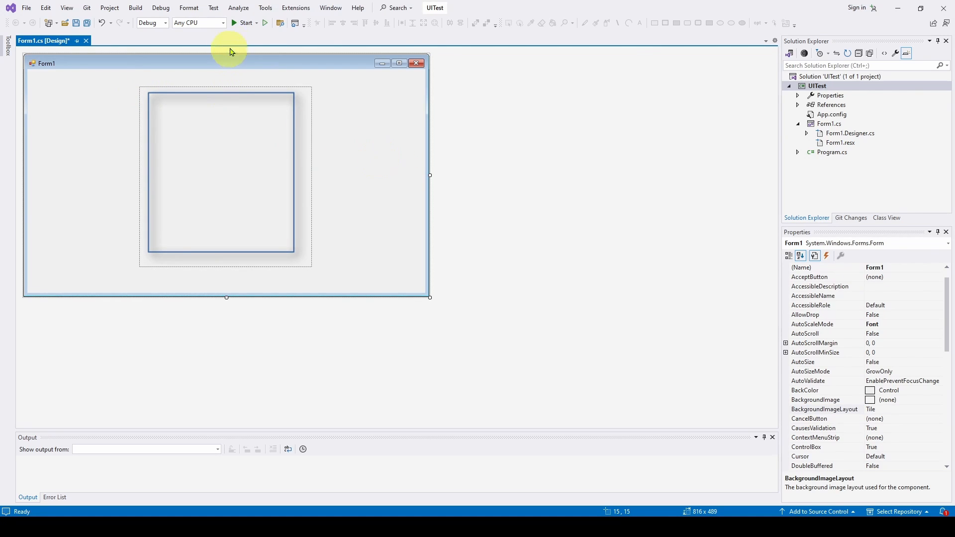
# - Run the project and move the Form1 window around to inspect the shadowed outline on the form
pyautogui.click(246, 25)
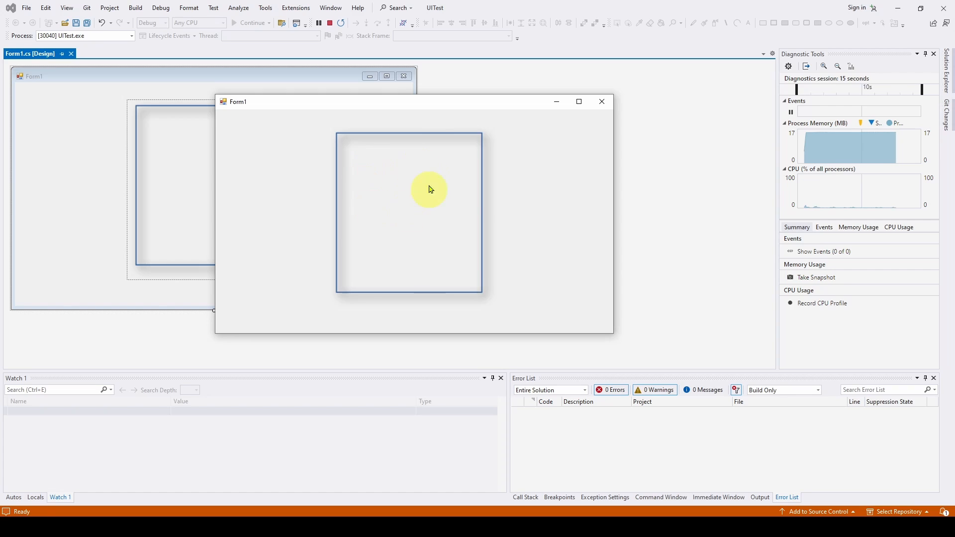
pyautogui.moveTo(405, 102); pyautogui.dragTo(362, 110)
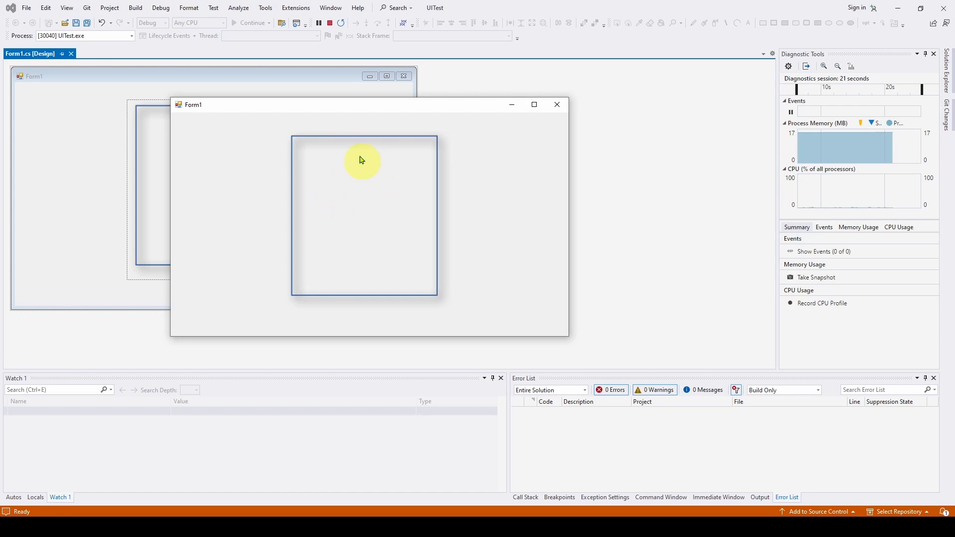
pyautogui.moveTo(358, 110); pyautogui.dragTo(377, 117)
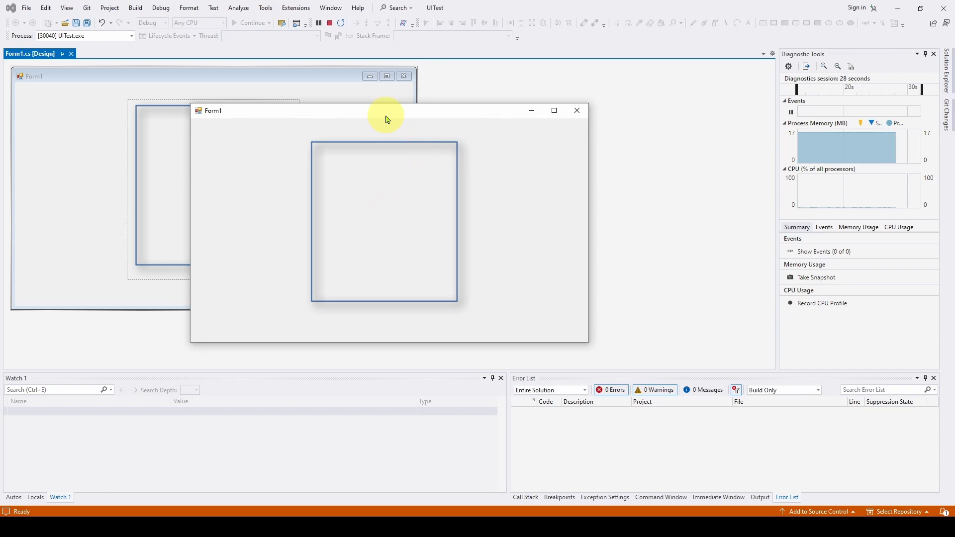
pyautogui.moveTo(384, 116); pyautogui.dragTo(380, 105)
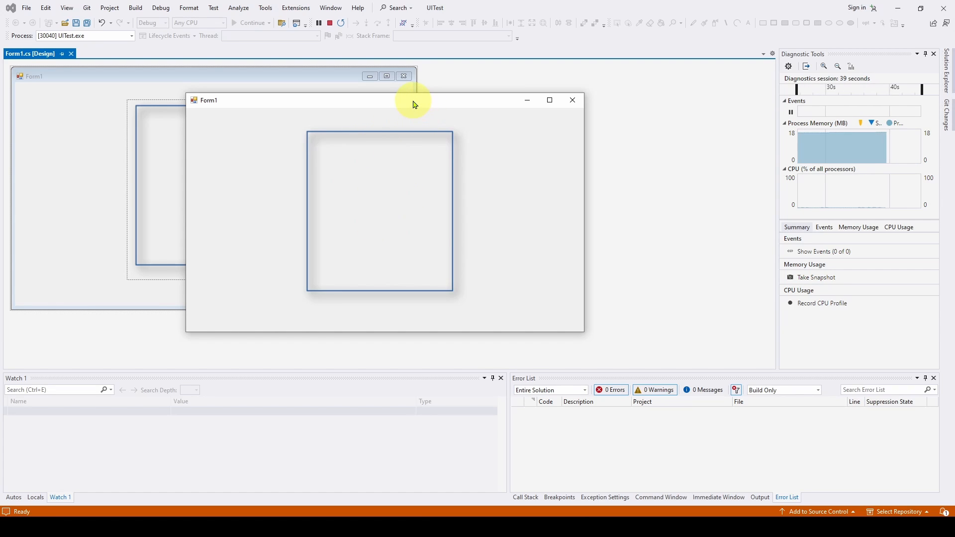
pyautogui.moveTo(412, 103); pyautogui.dragTo(401, 106)
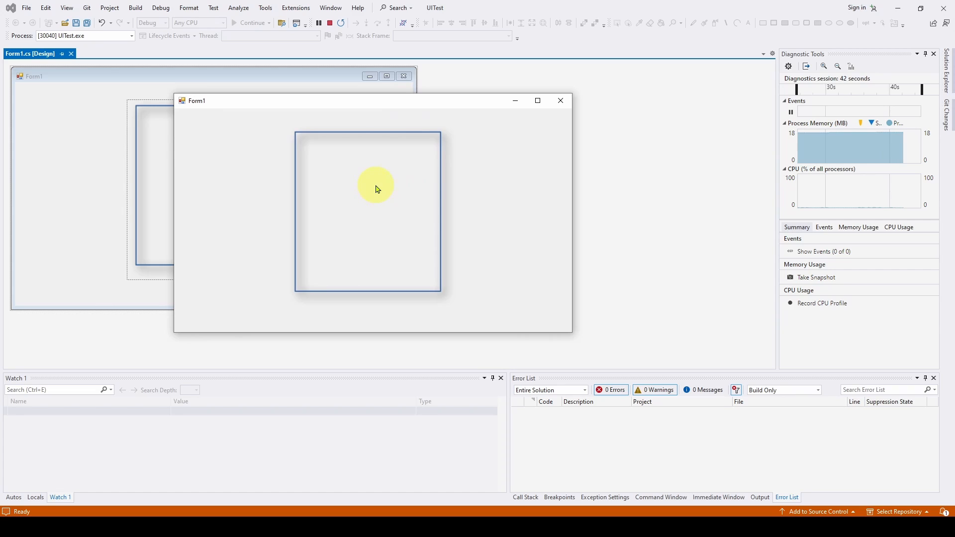